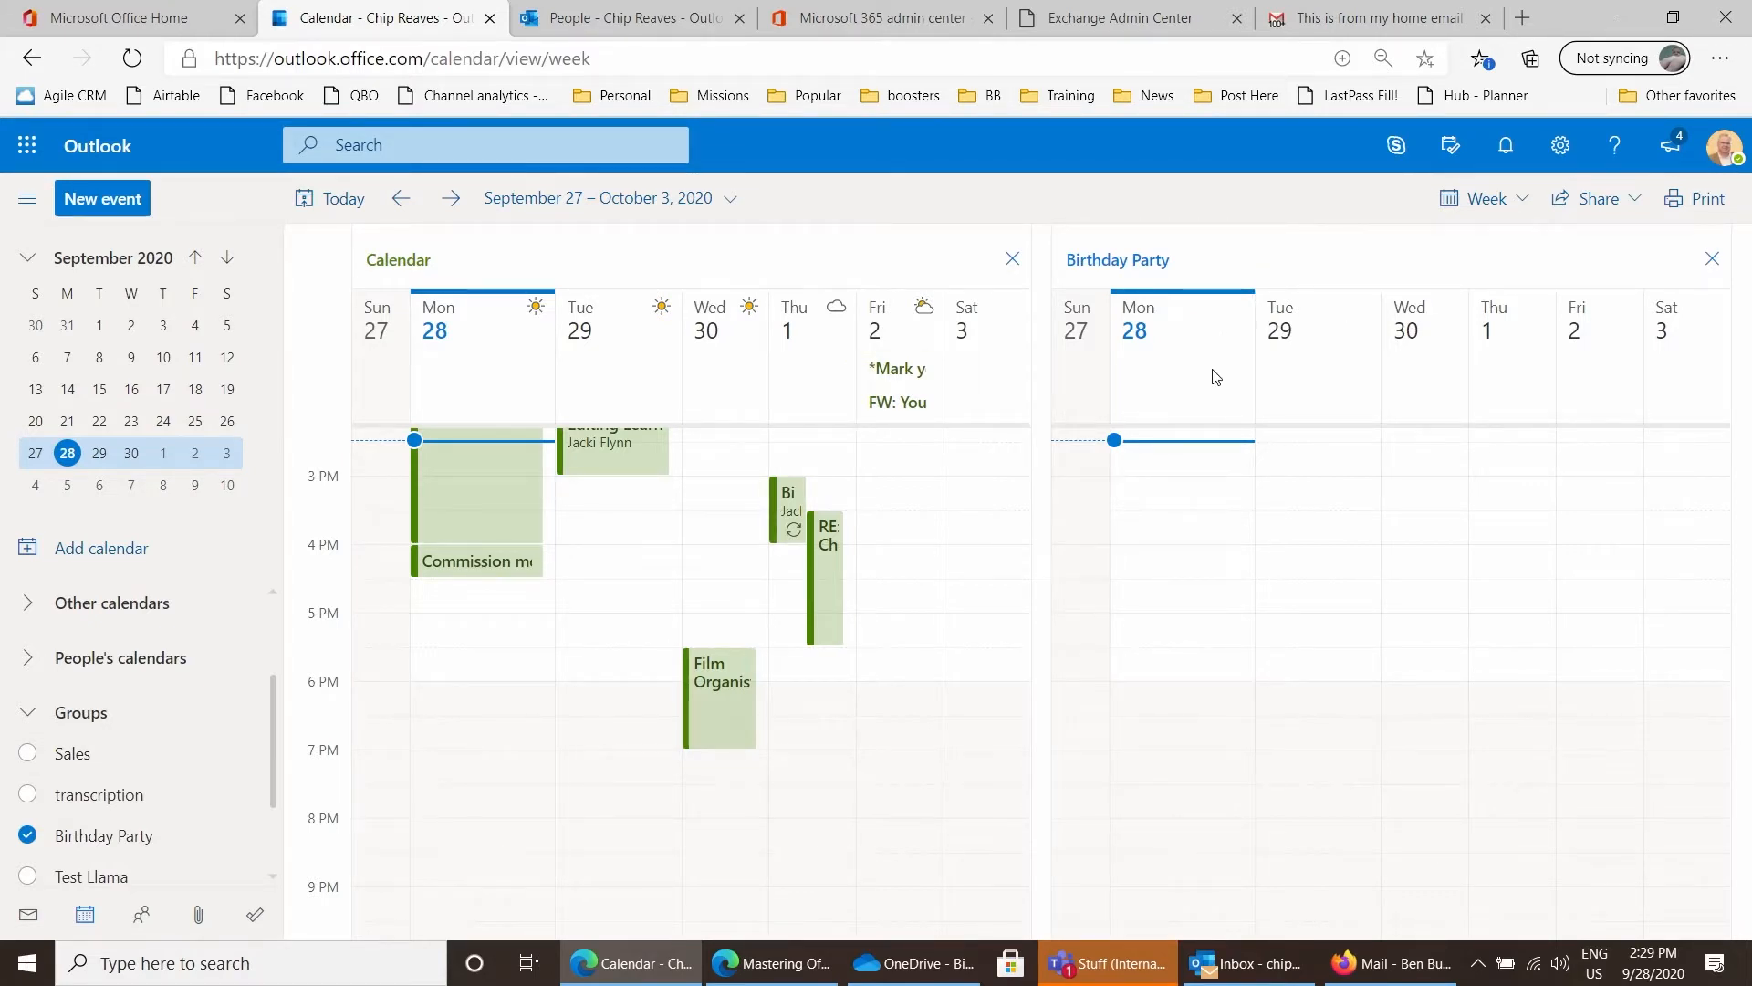
Create a Monday 3:00 PM event in the Birthday Party calendar titled "Birthday Party Orientation Meeting" and invite the Birthday Party group.
double_click(1140, 490)
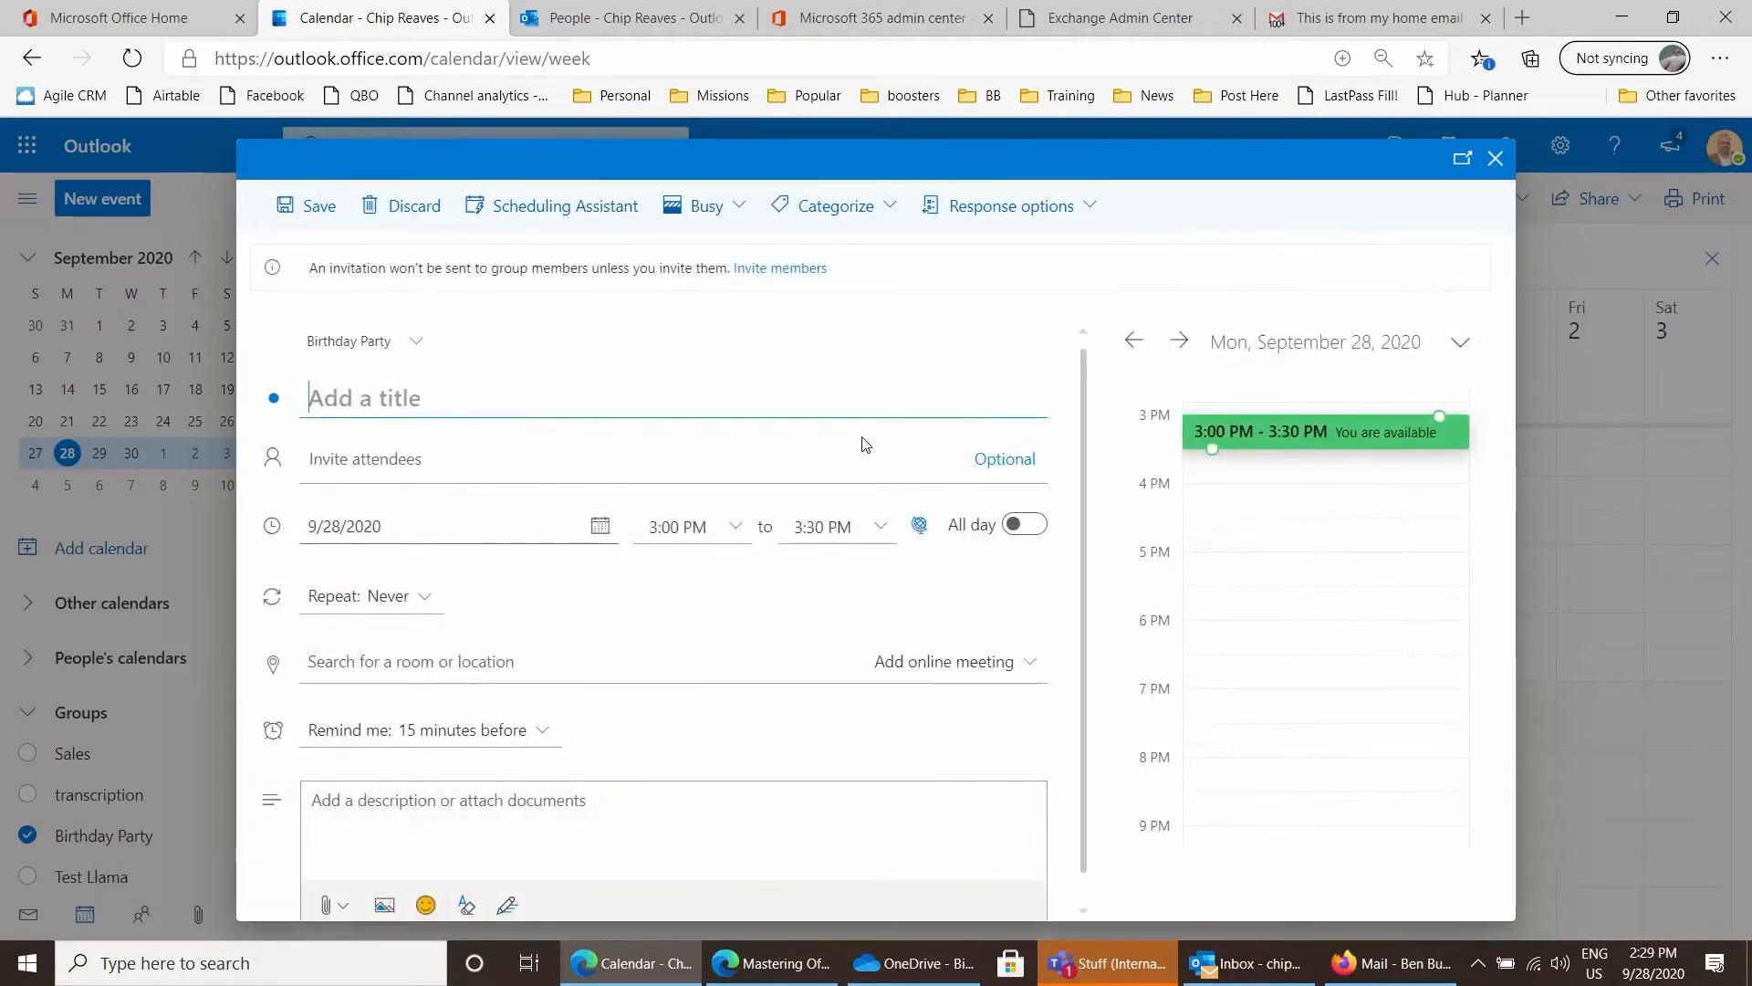
type("Birthday ")
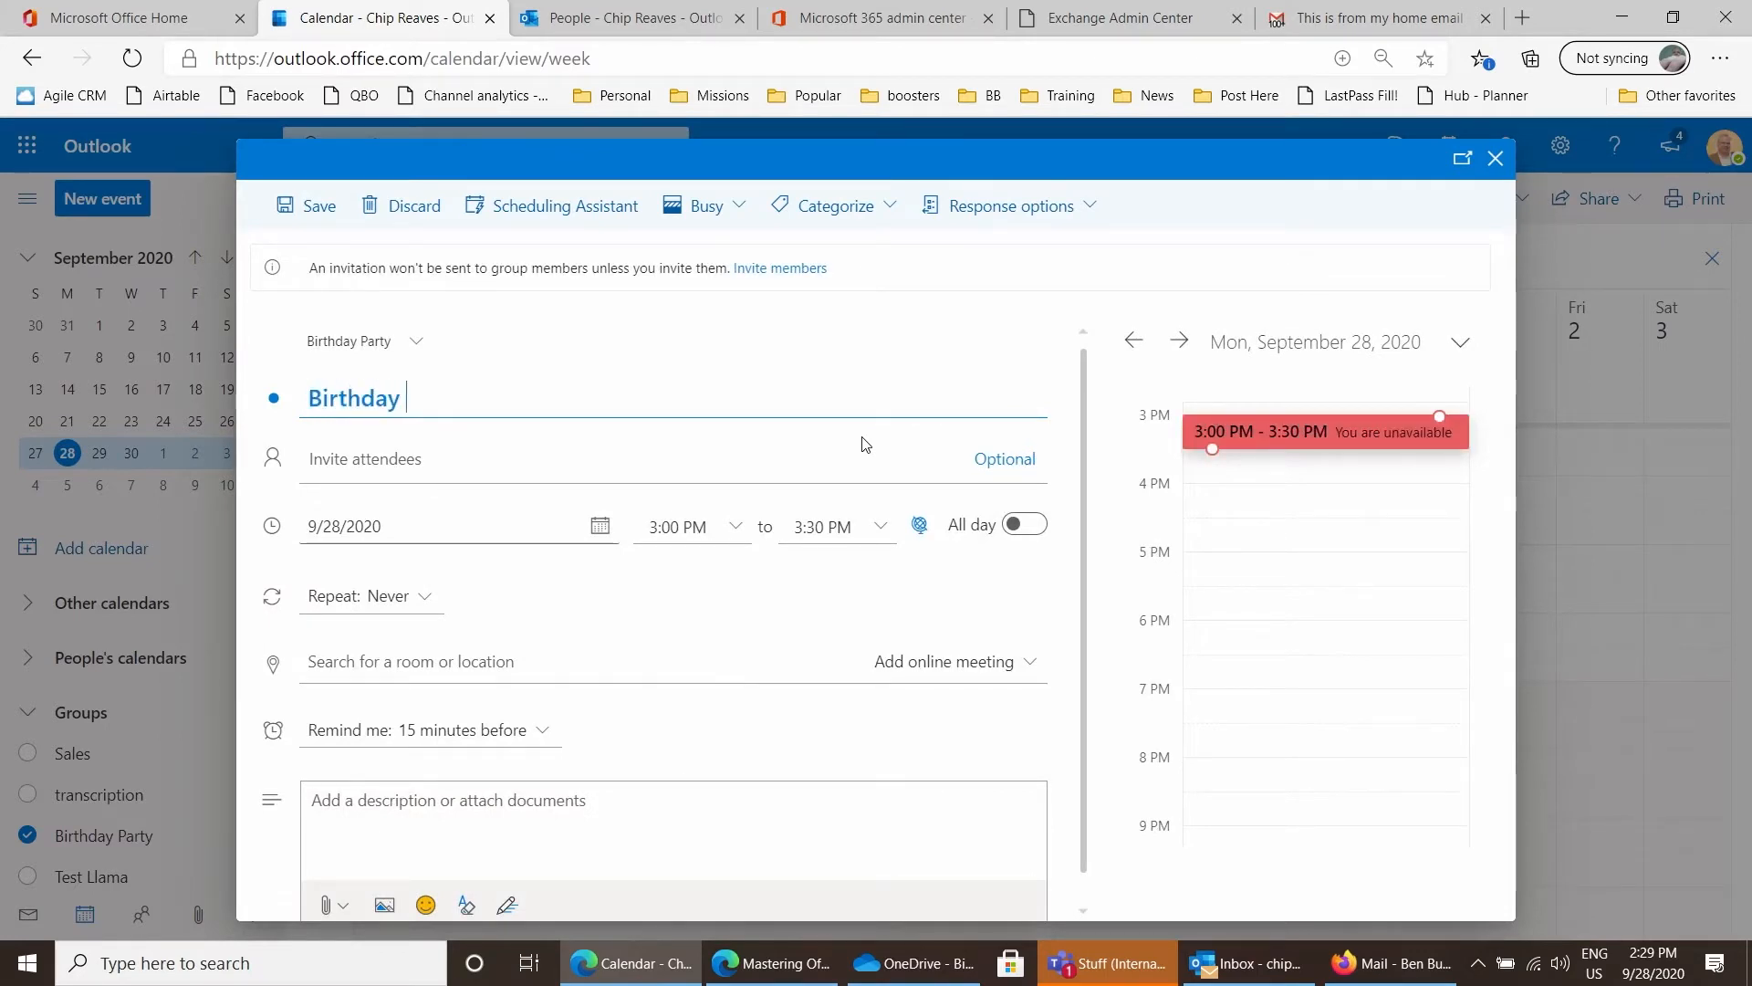
type("Party Orientation Meeting")
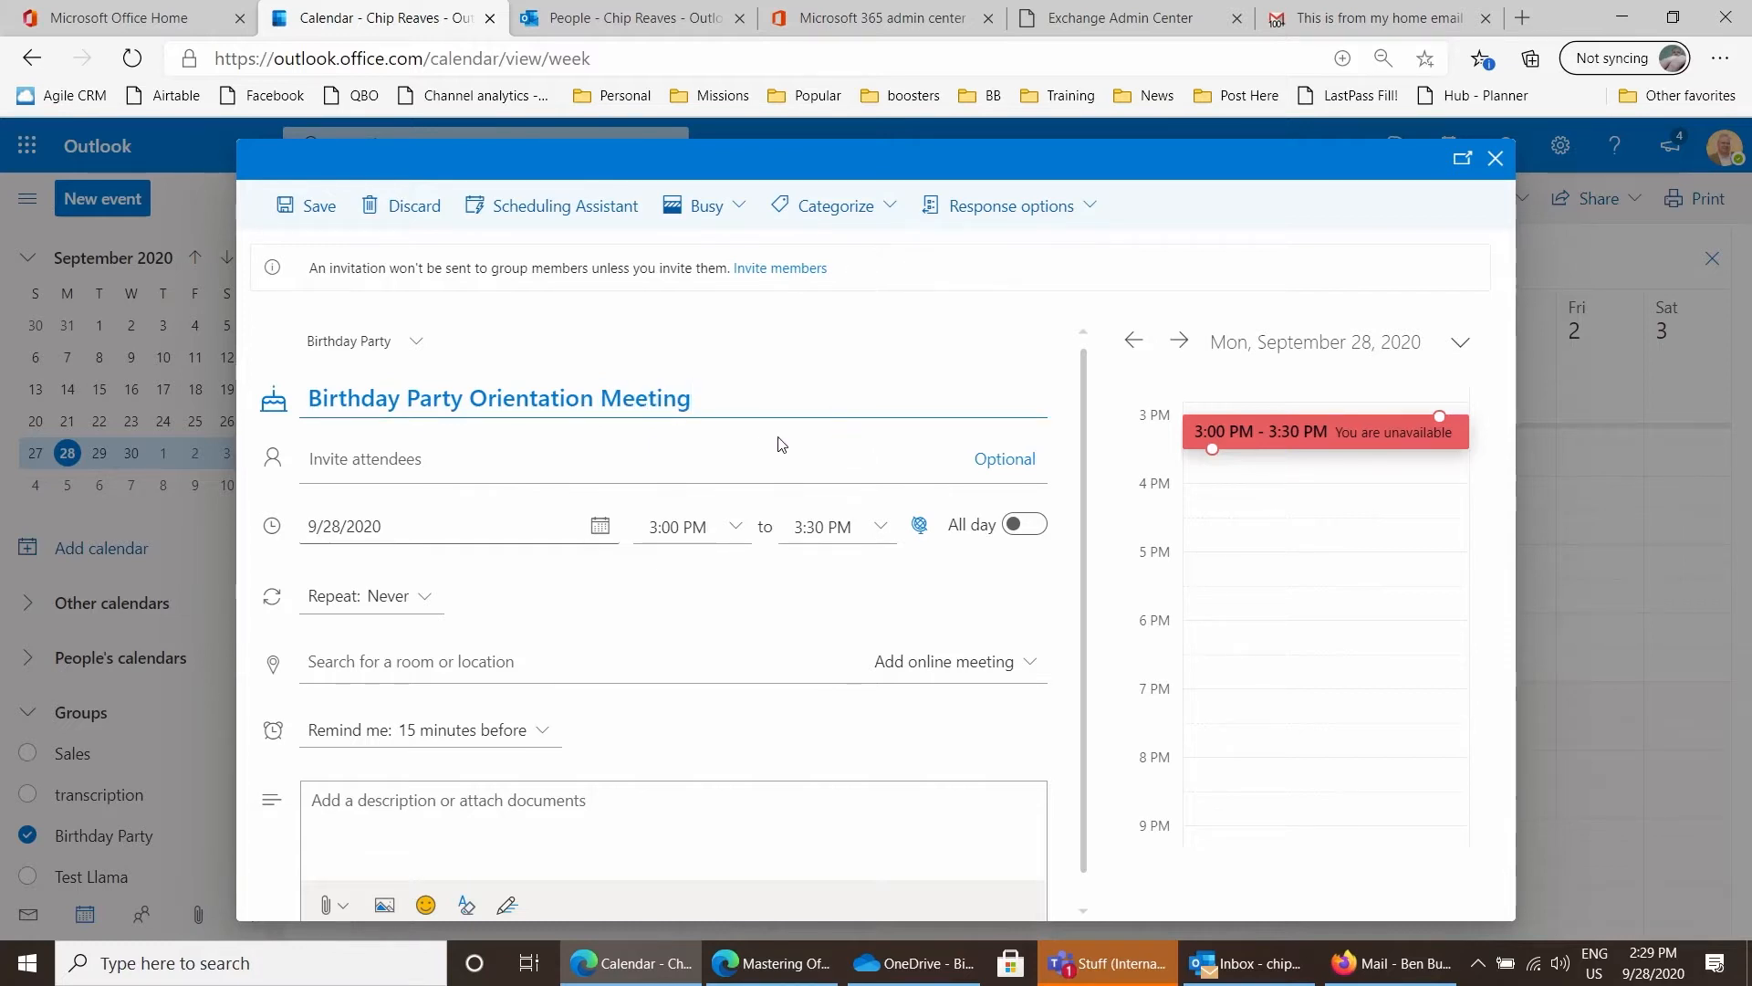
left_click(408, 463)
type("birt")
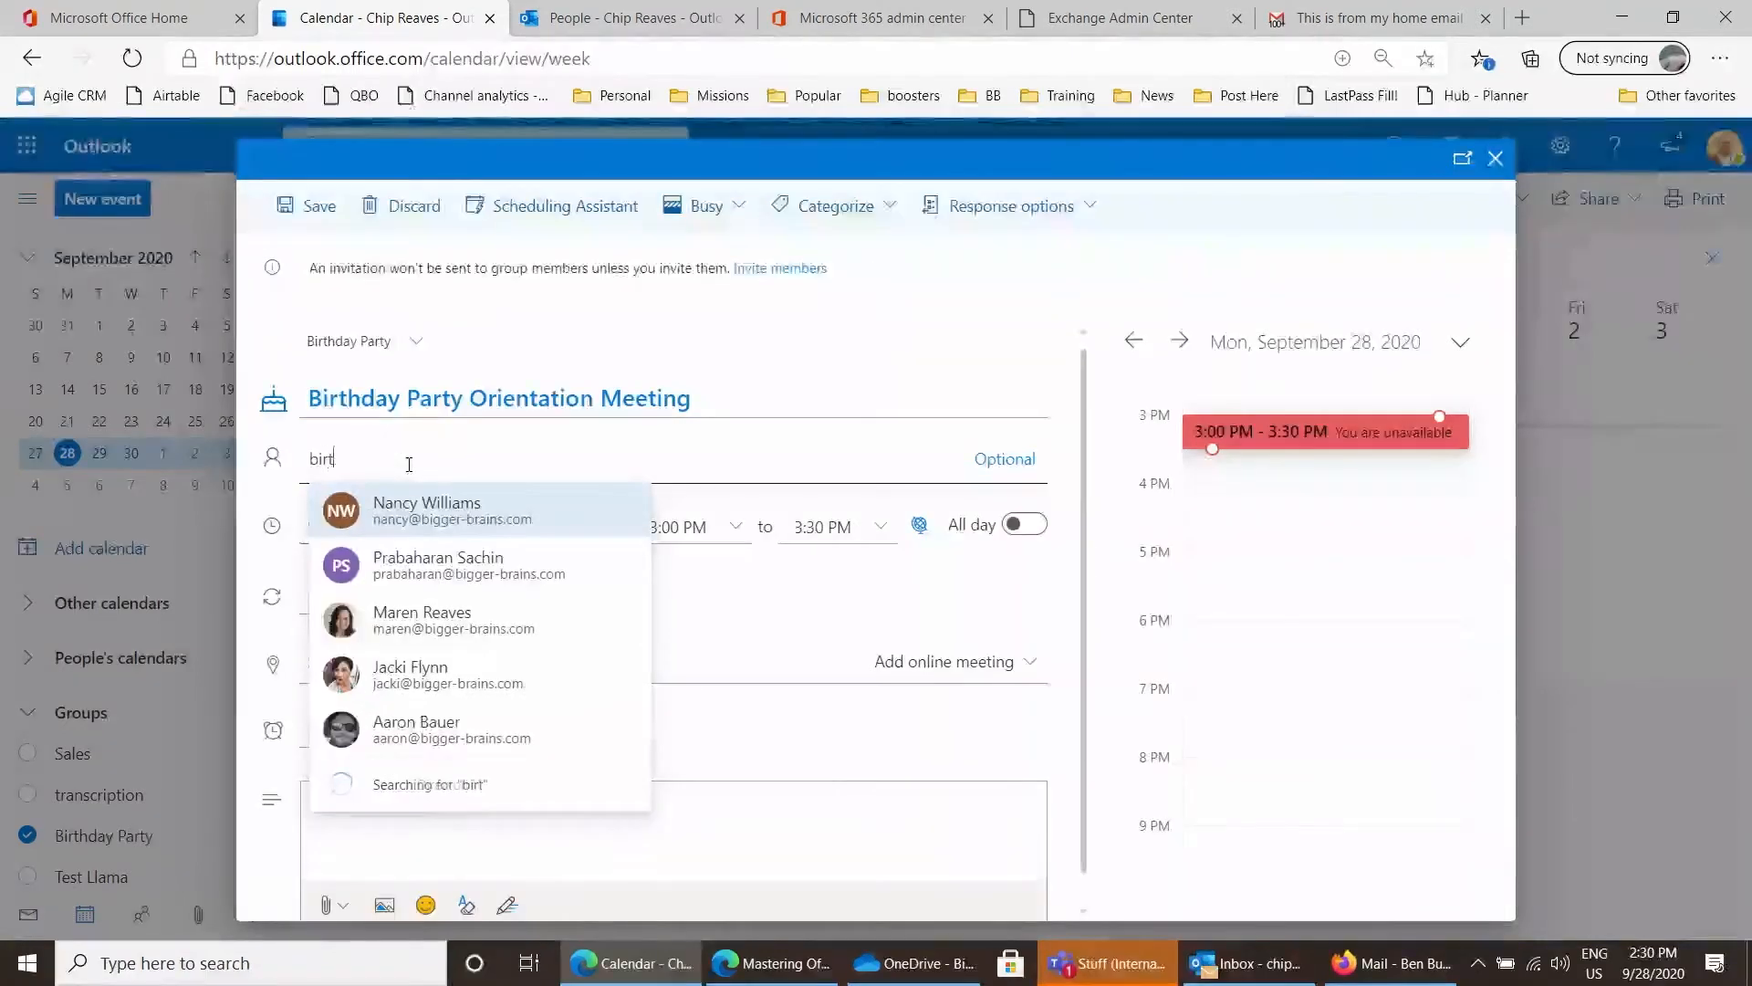
type("h")
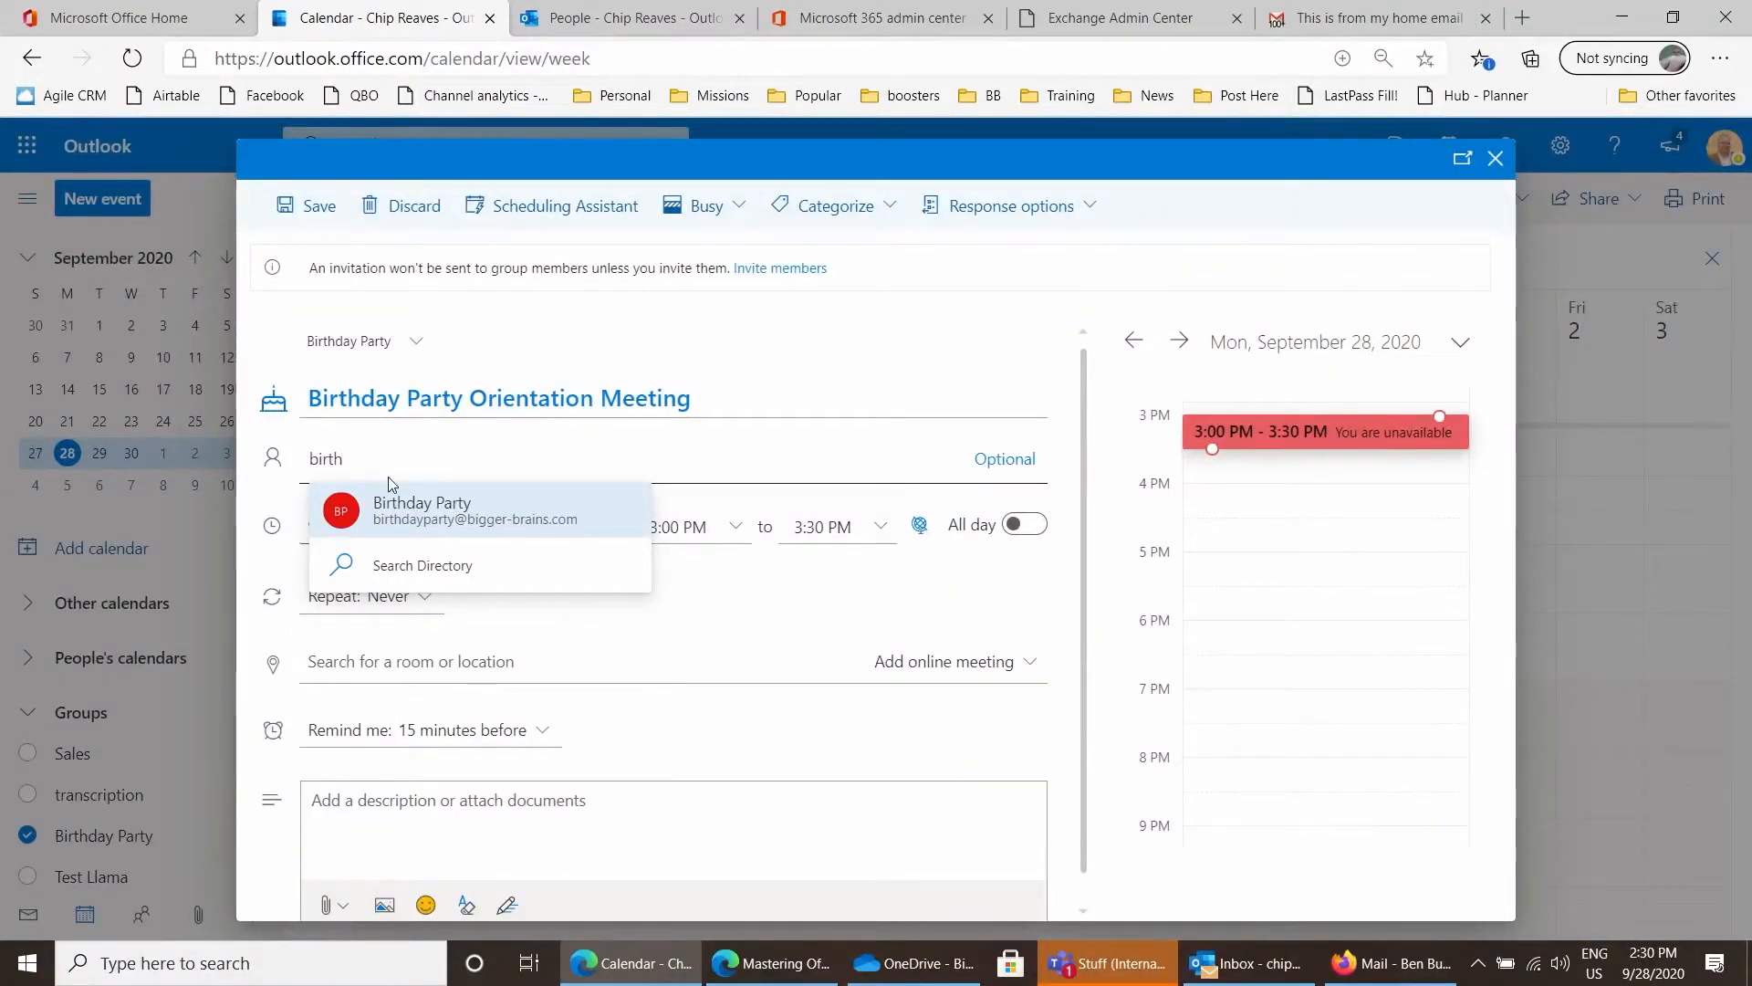
left_click(412, 509)
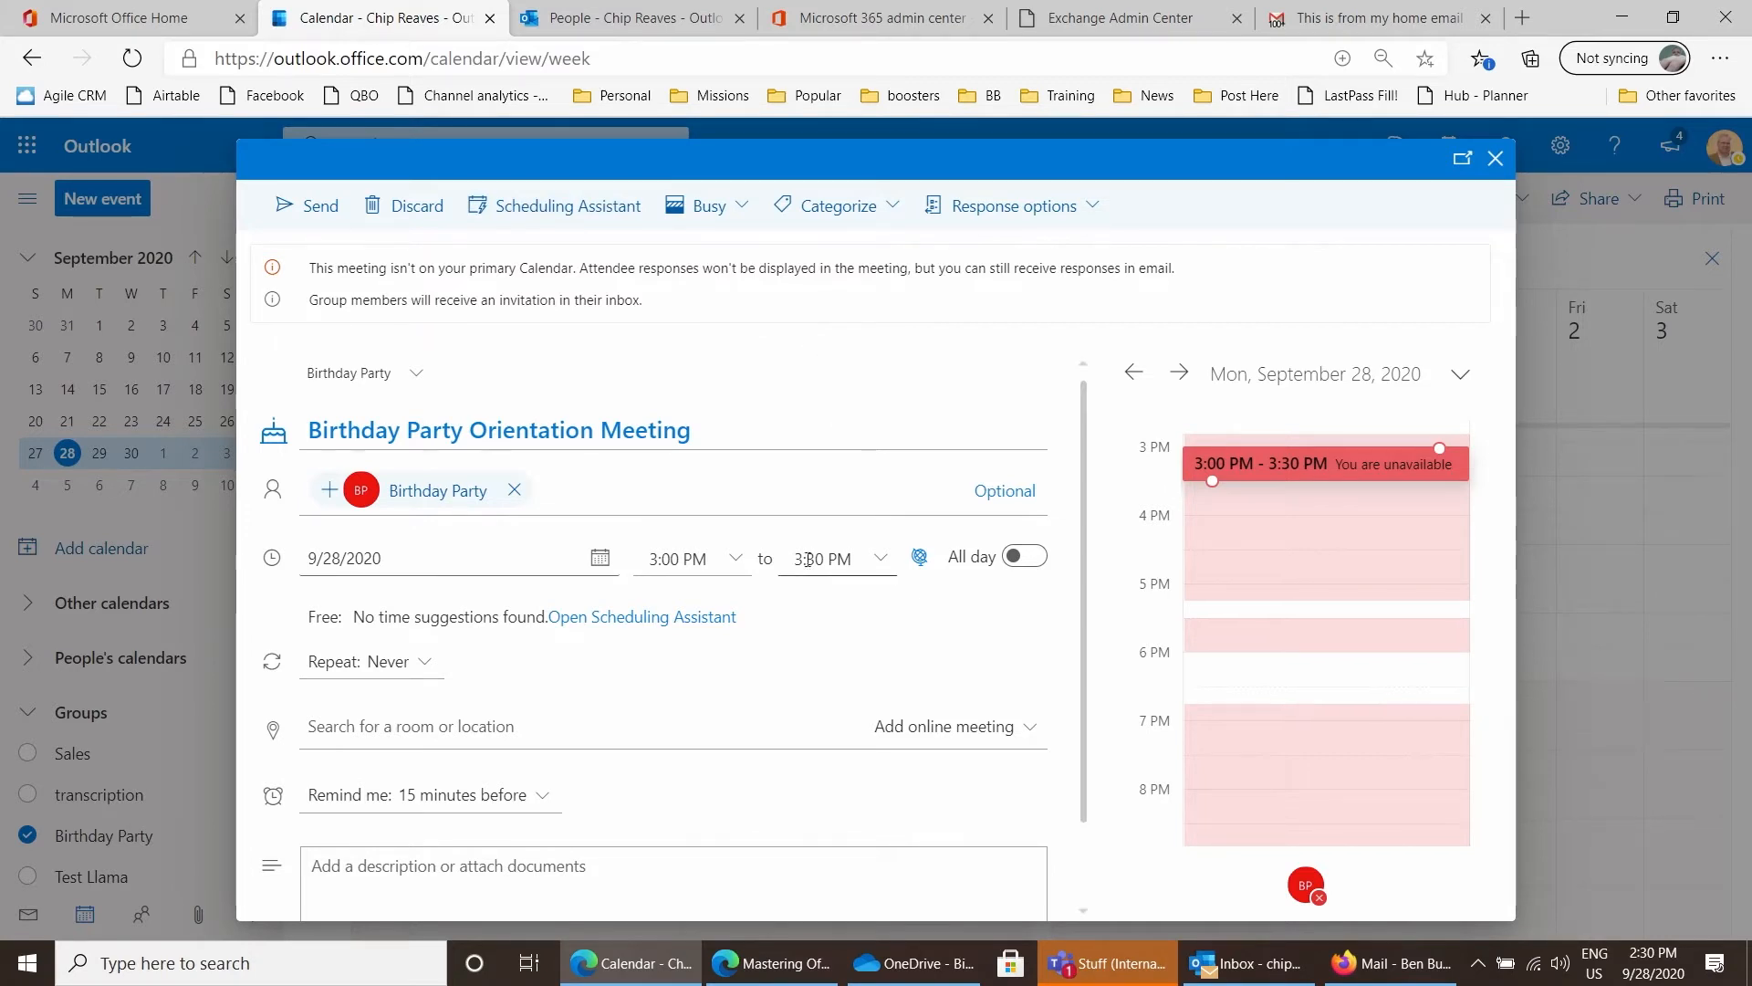
Make the event a Teams meeting and send the invitation.
scroll(770, 614, "down", 1)
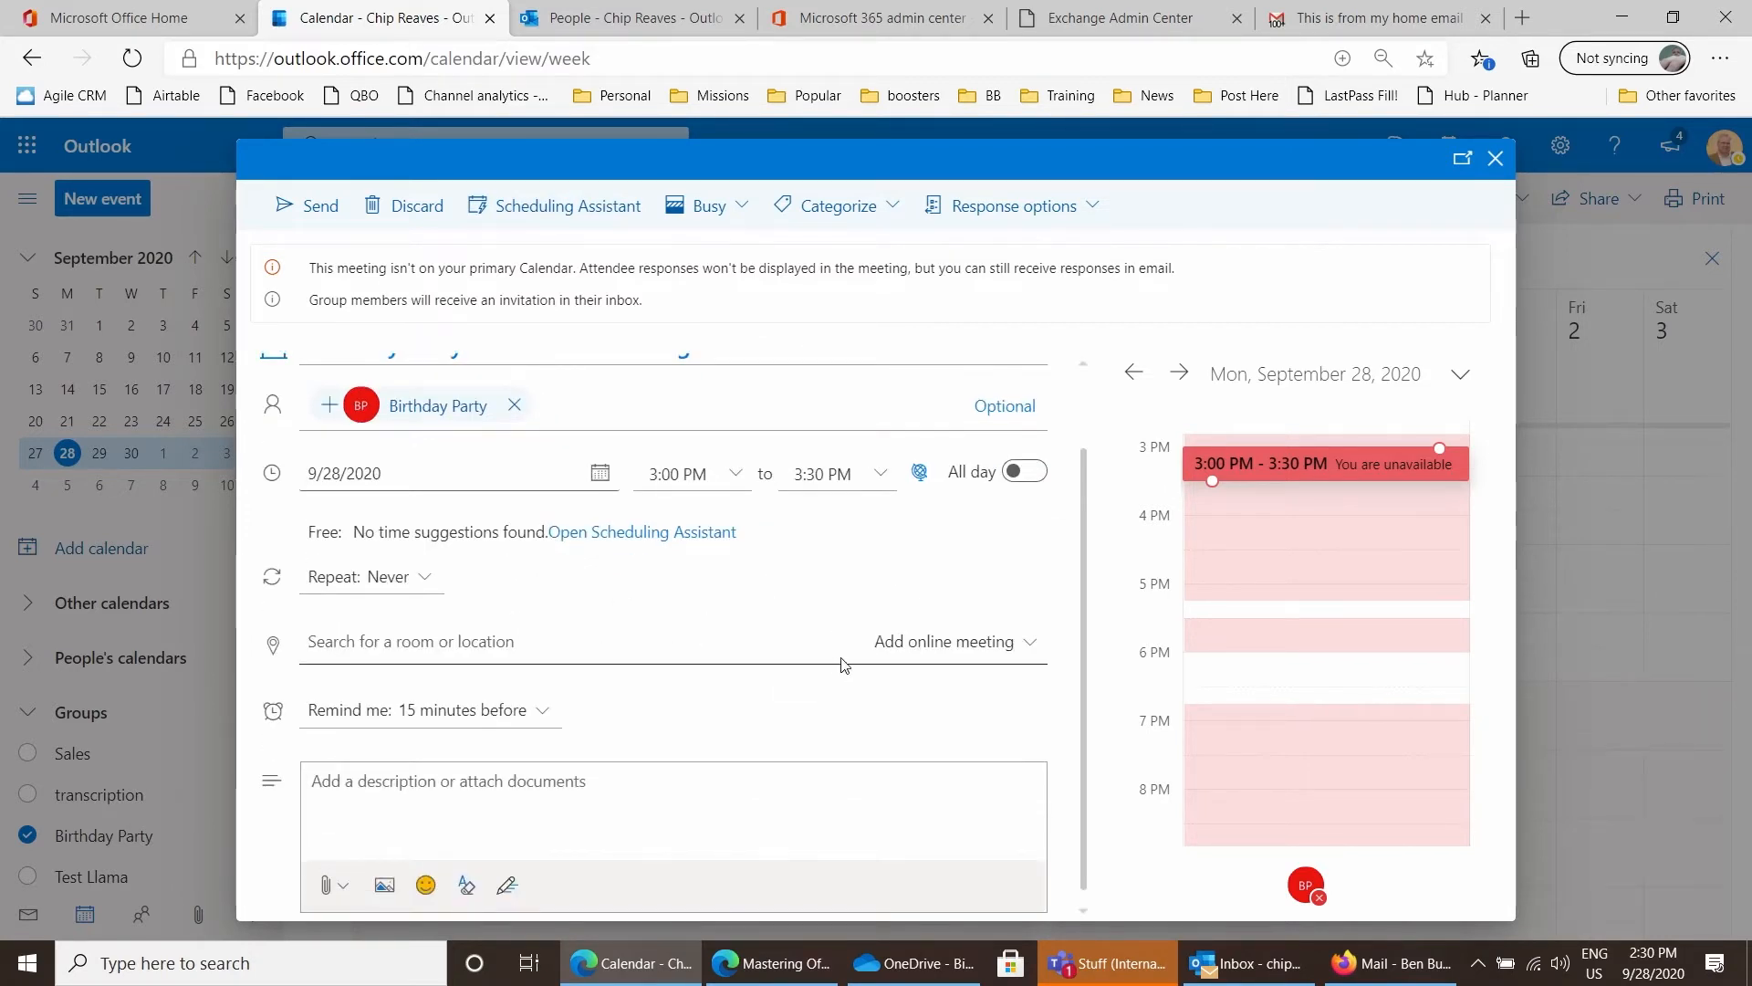
left_click(910, 644)
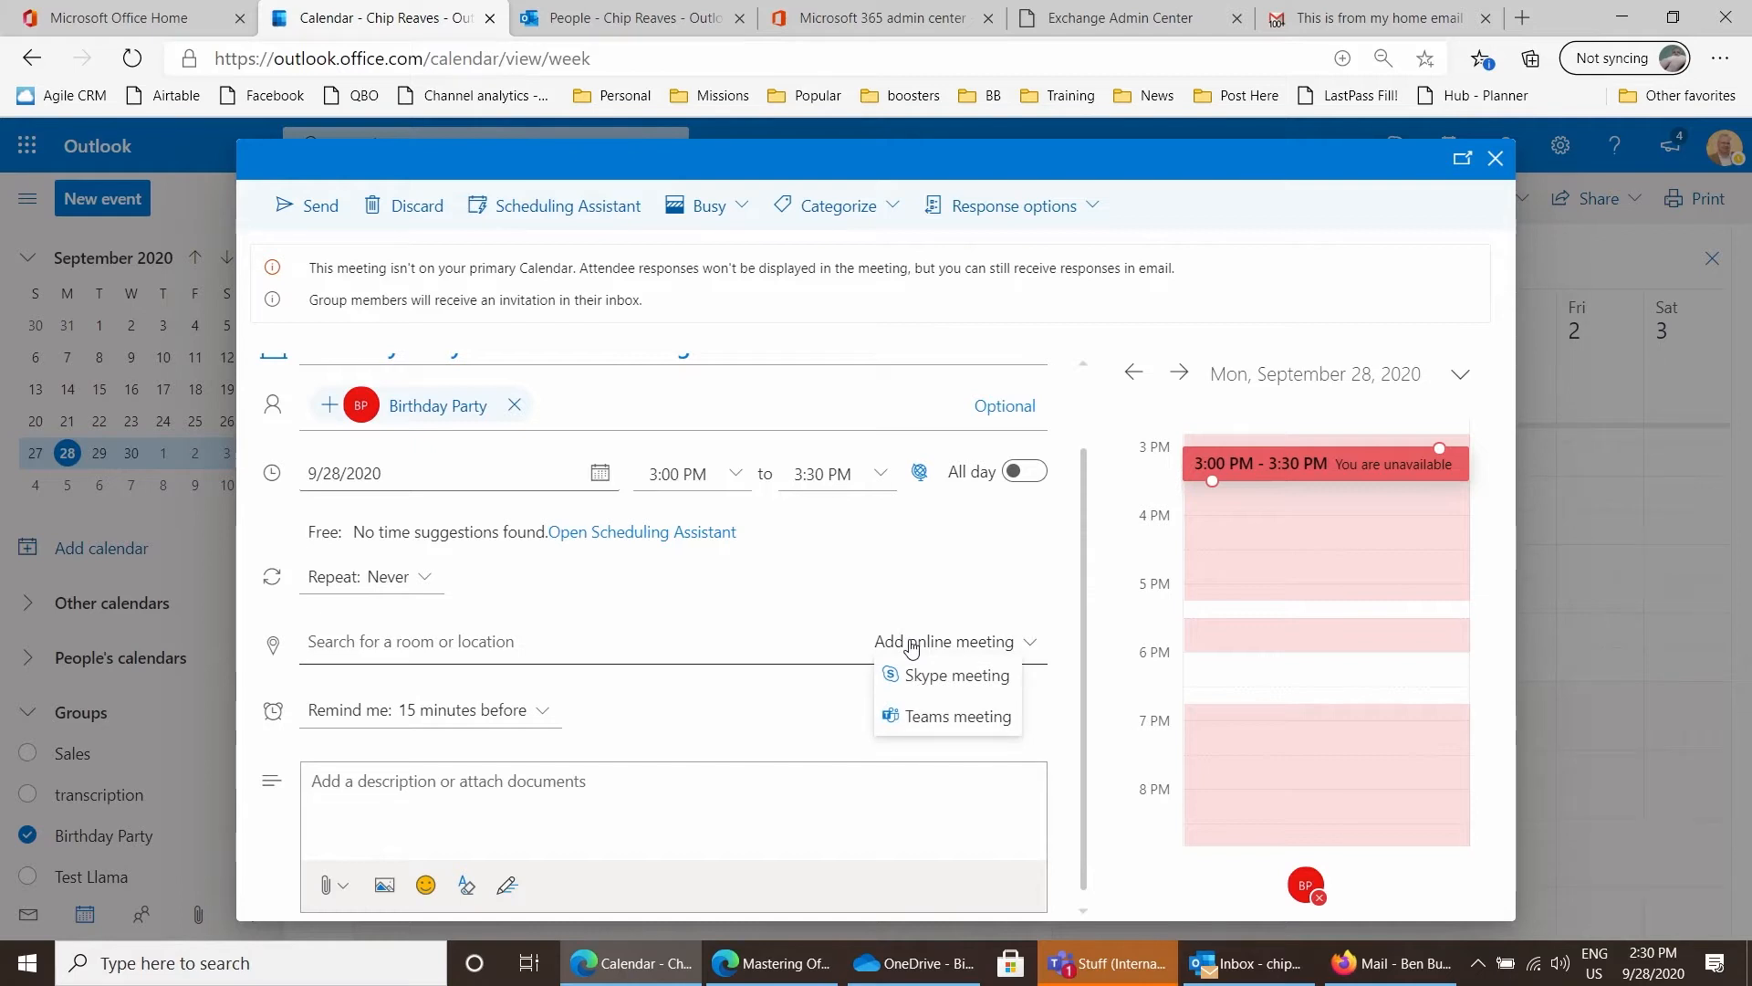
left_click(928, 718)
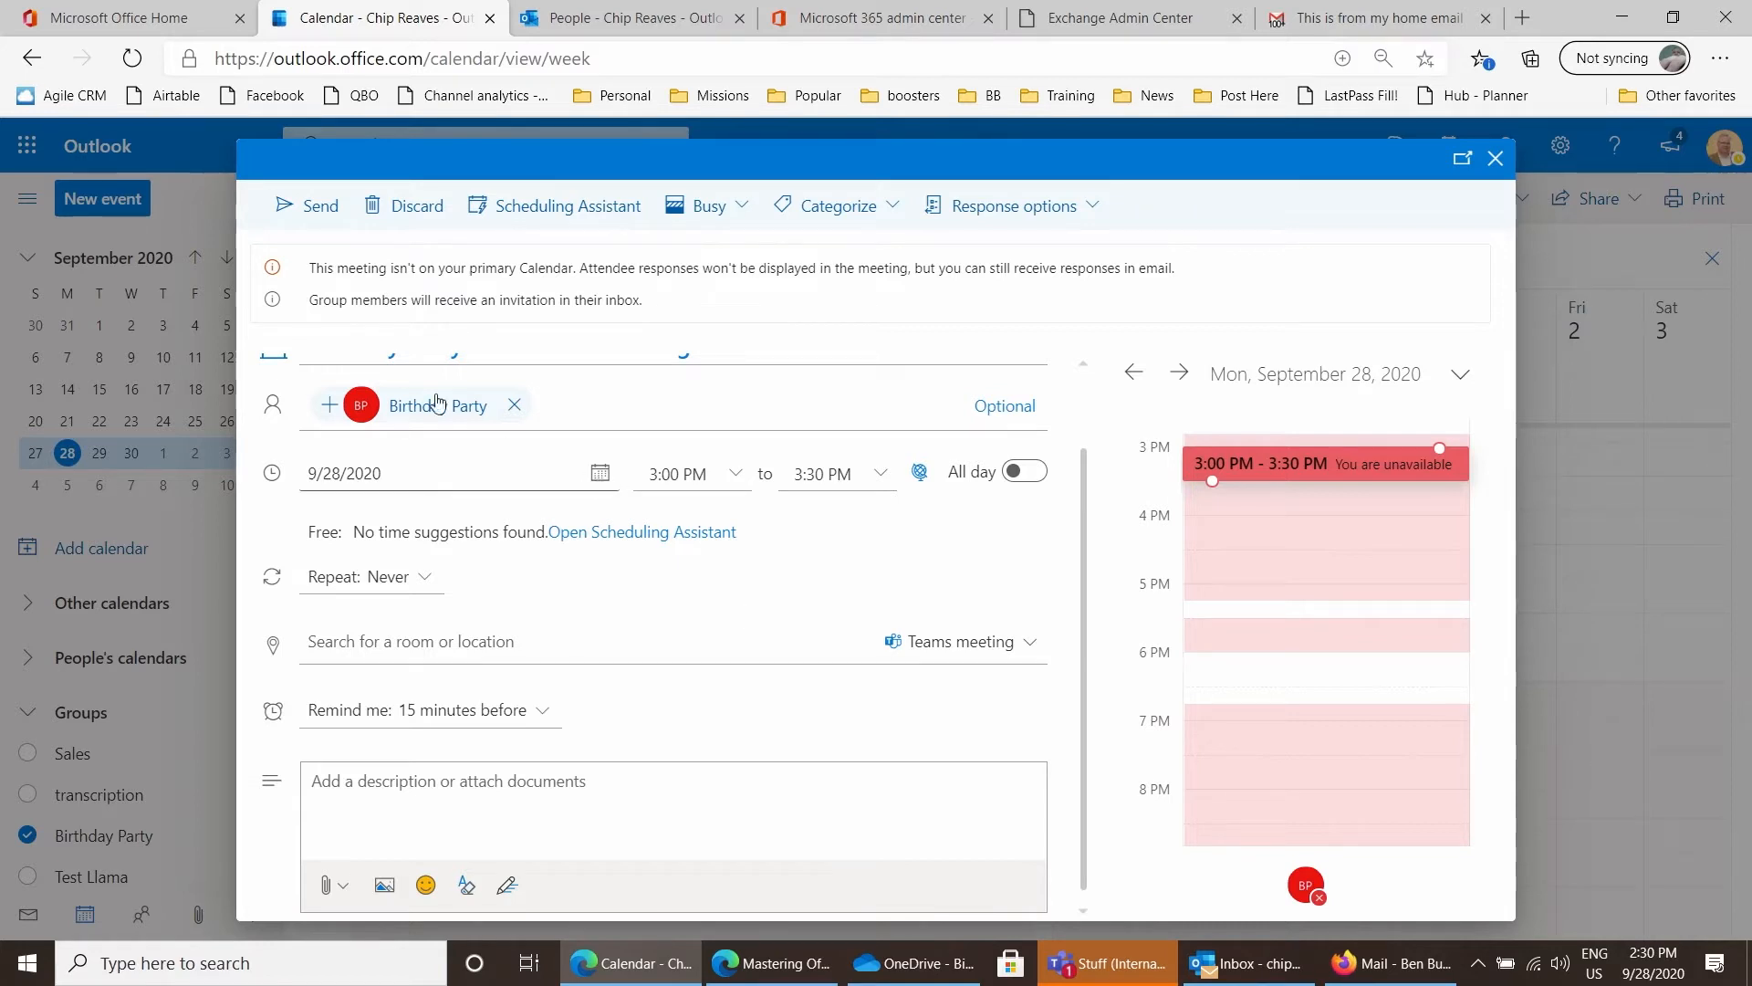
left_click(301, 207)
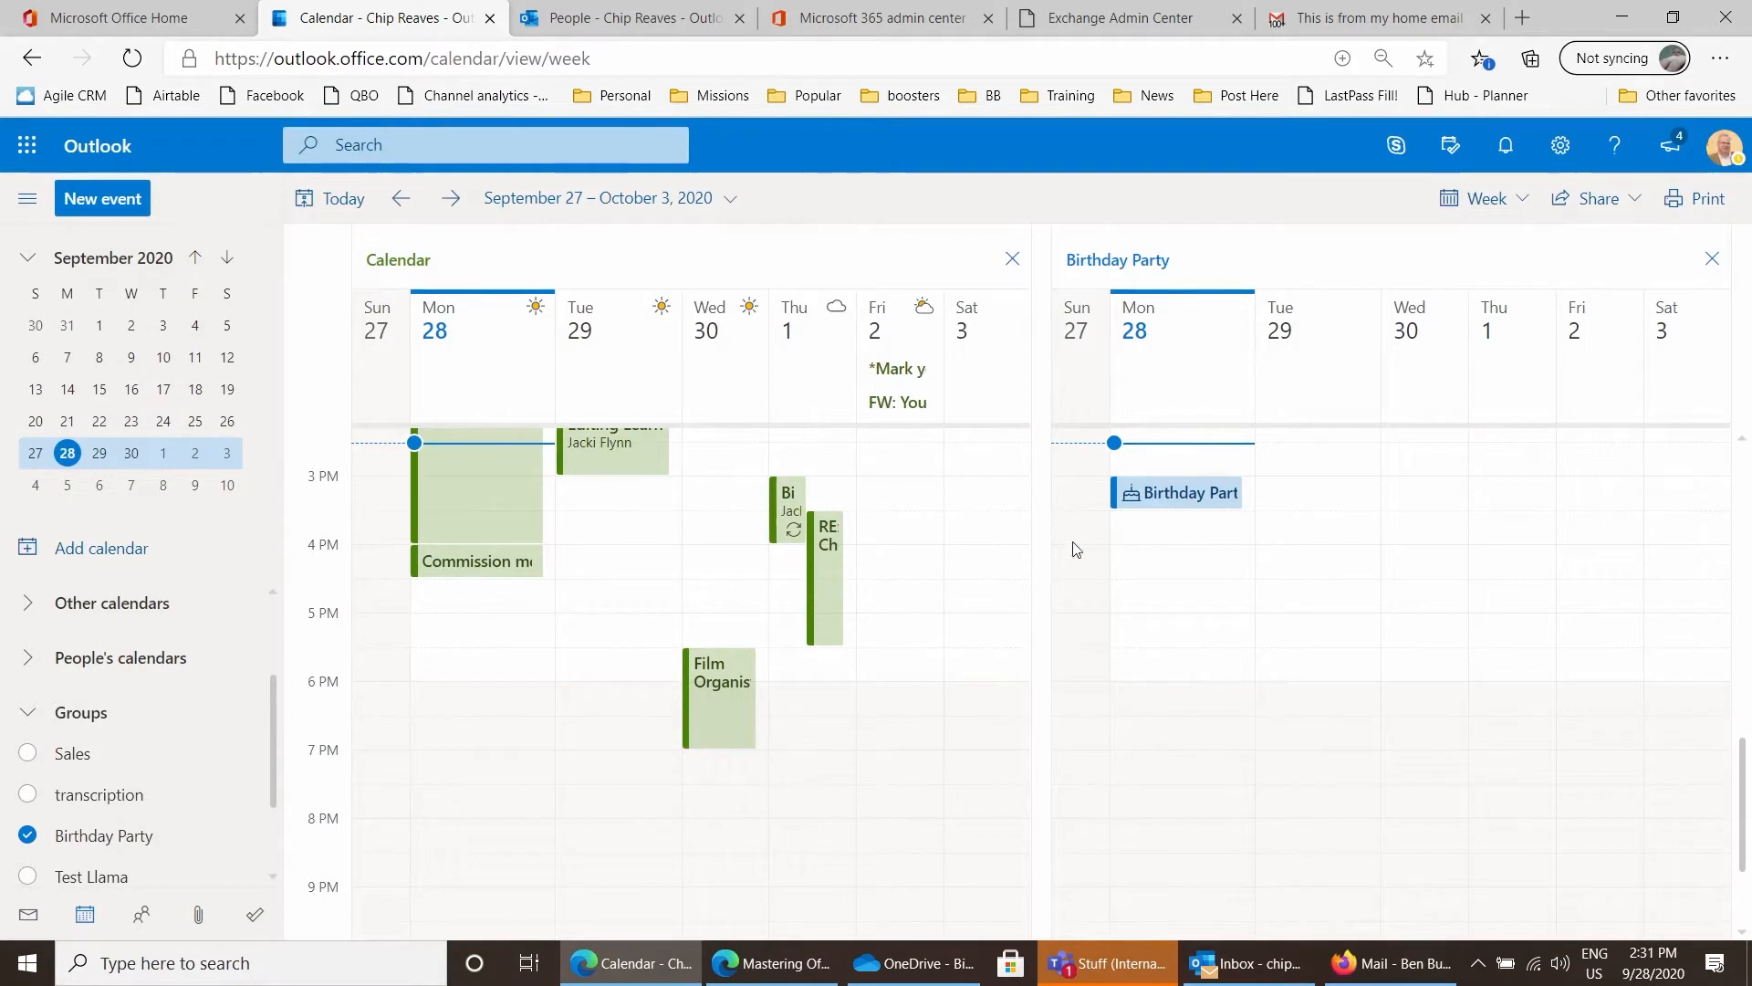
View the Birthday Party Orientation Meeting invitation in the Birthday Party group's mailbox.
left_click(1203, 494)
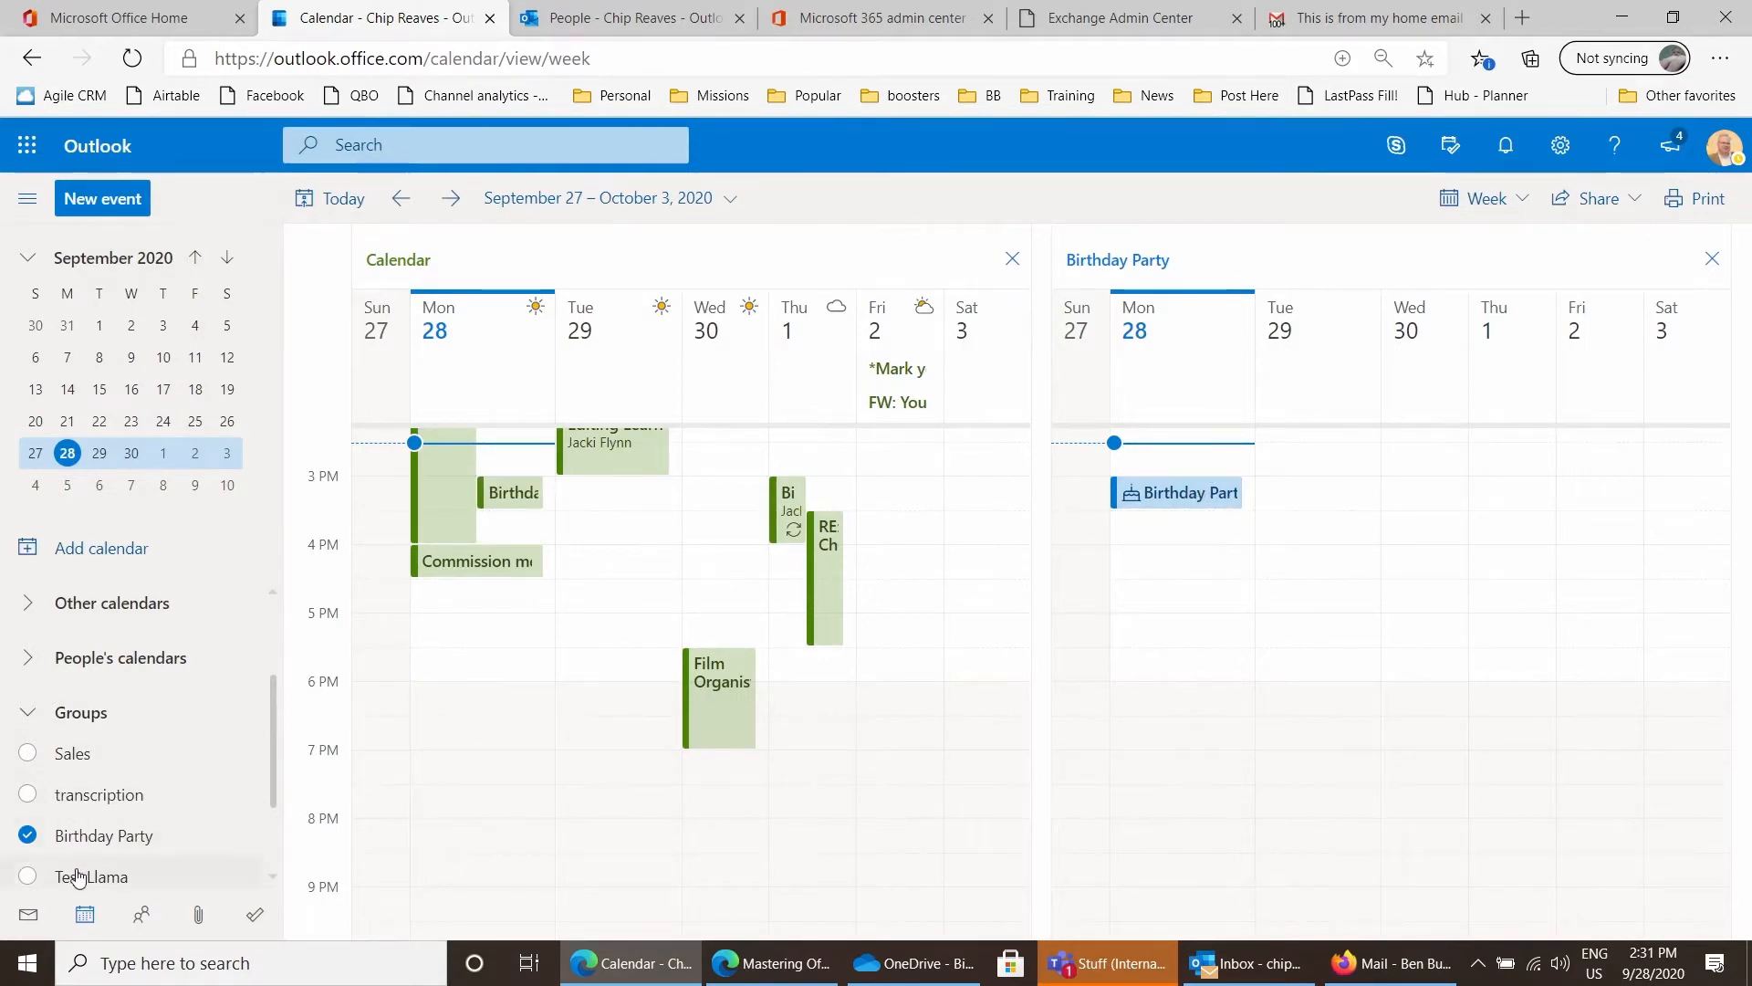
left_click(30, 917)
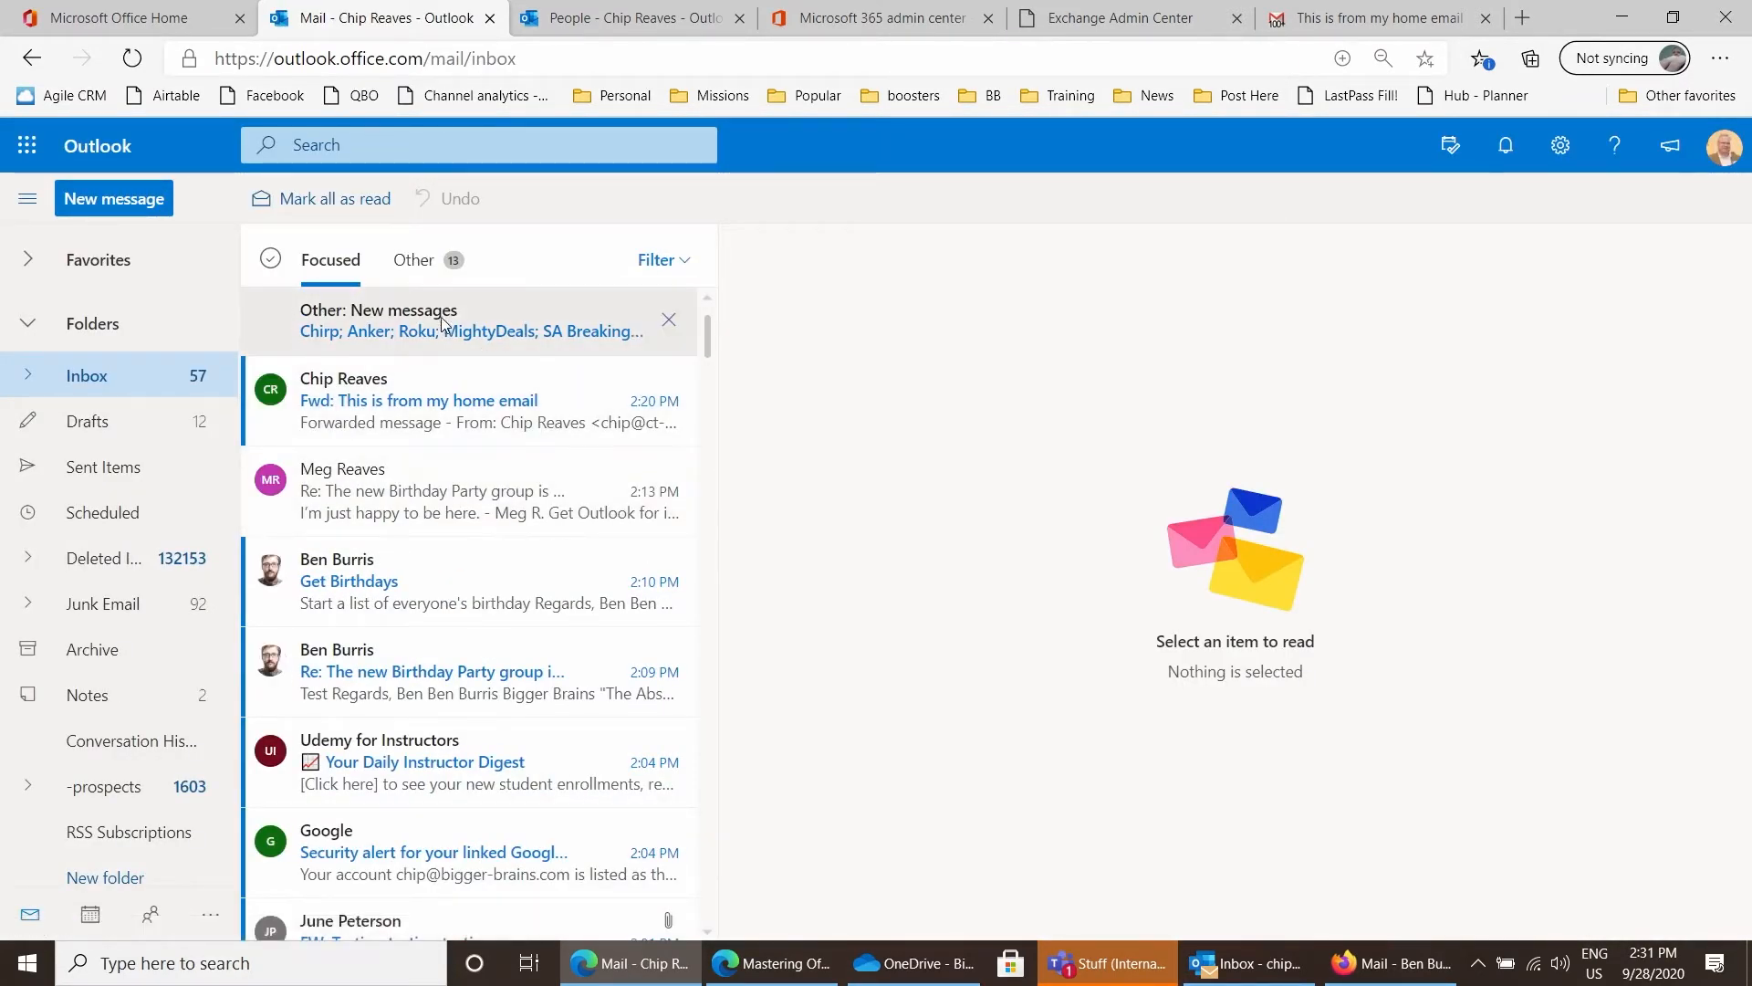
scroll(146, 562, "down", 6)
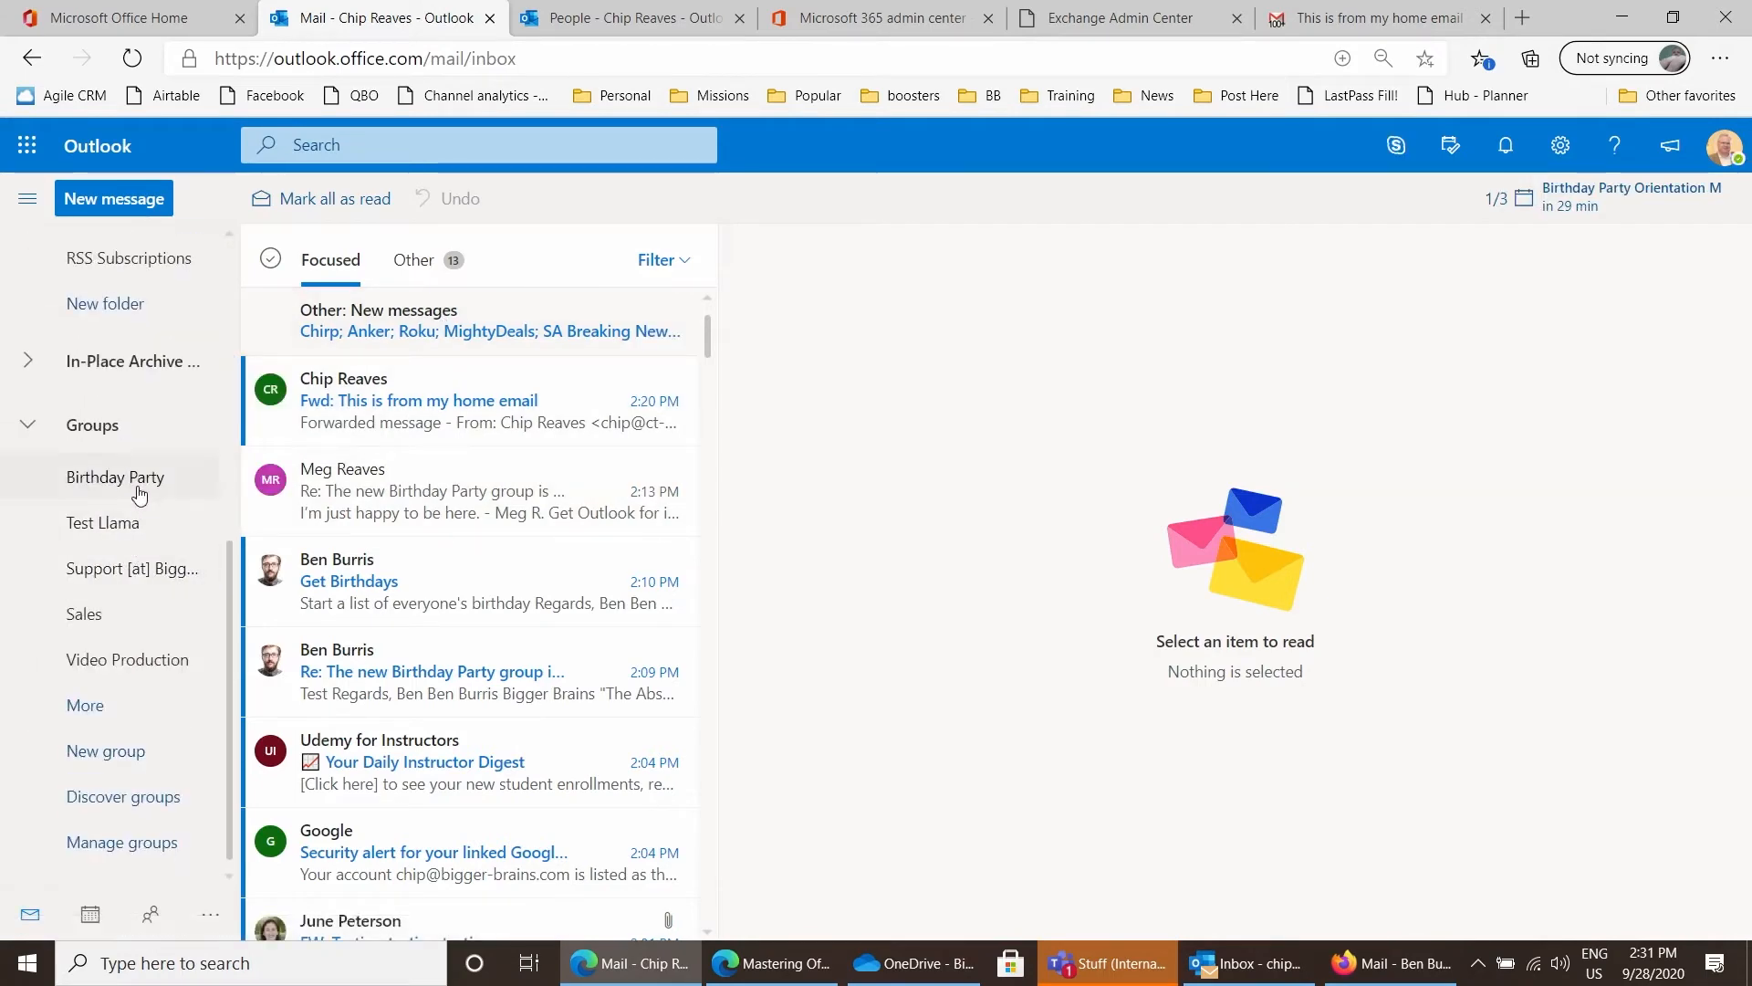
left_click(151, 497)
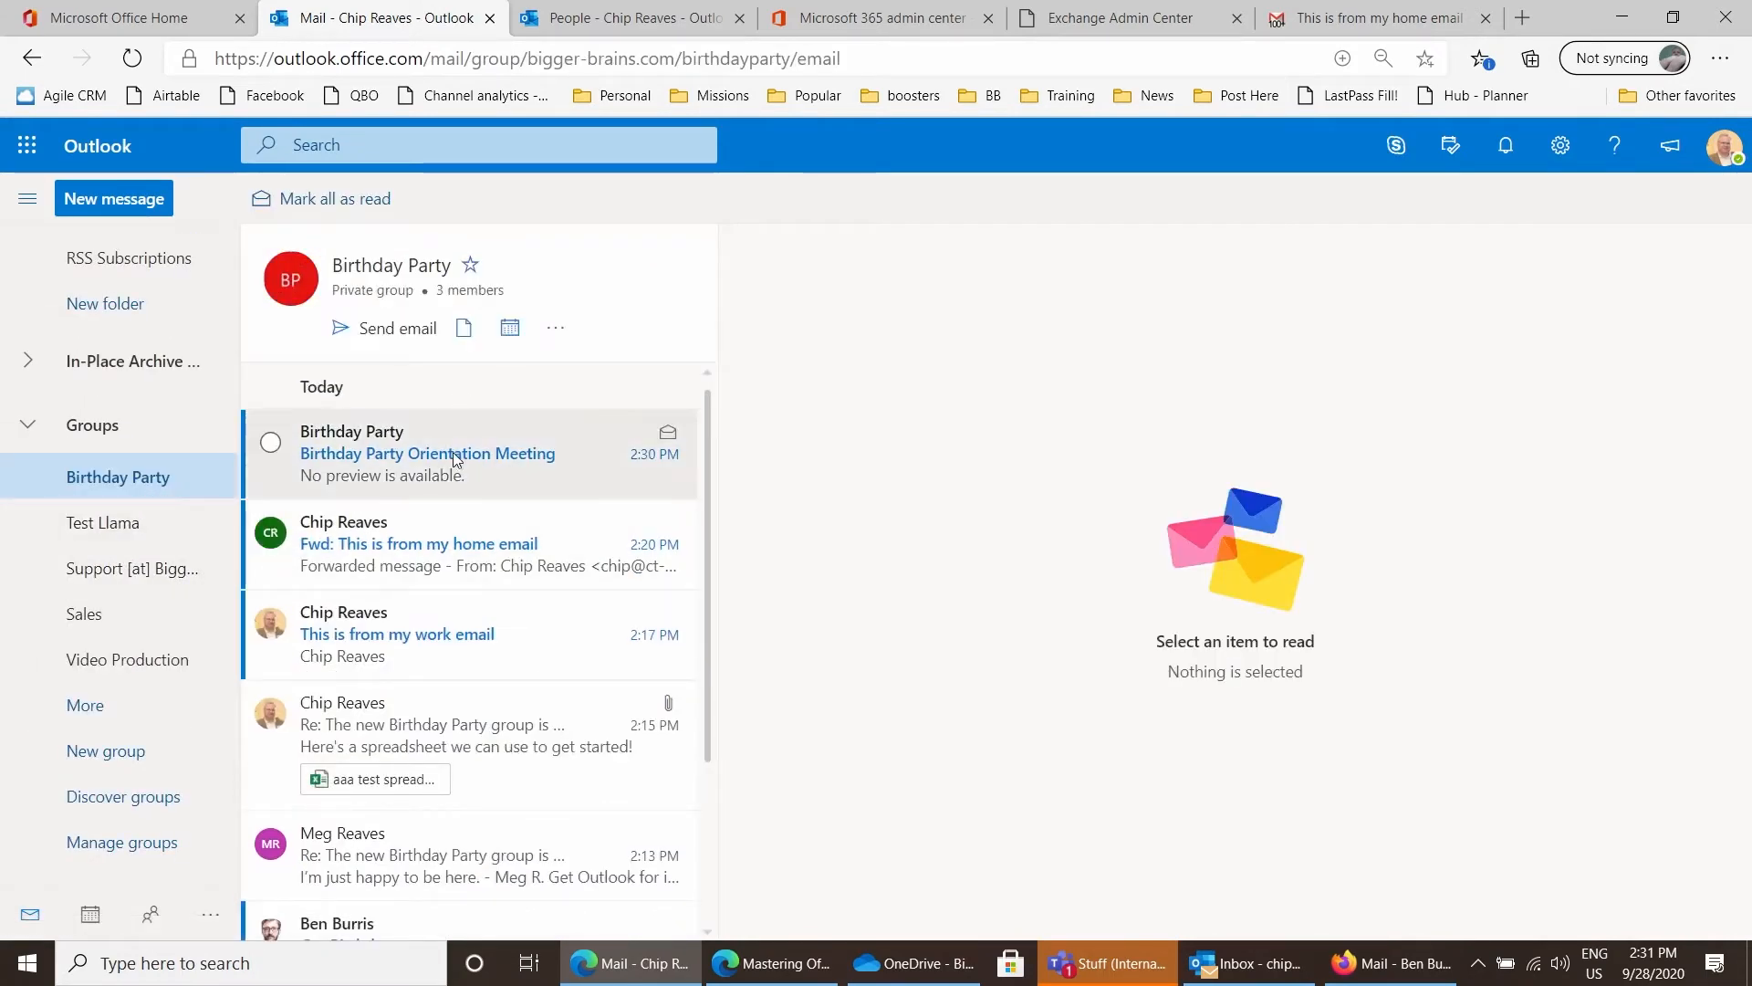
left_click(452, 465)
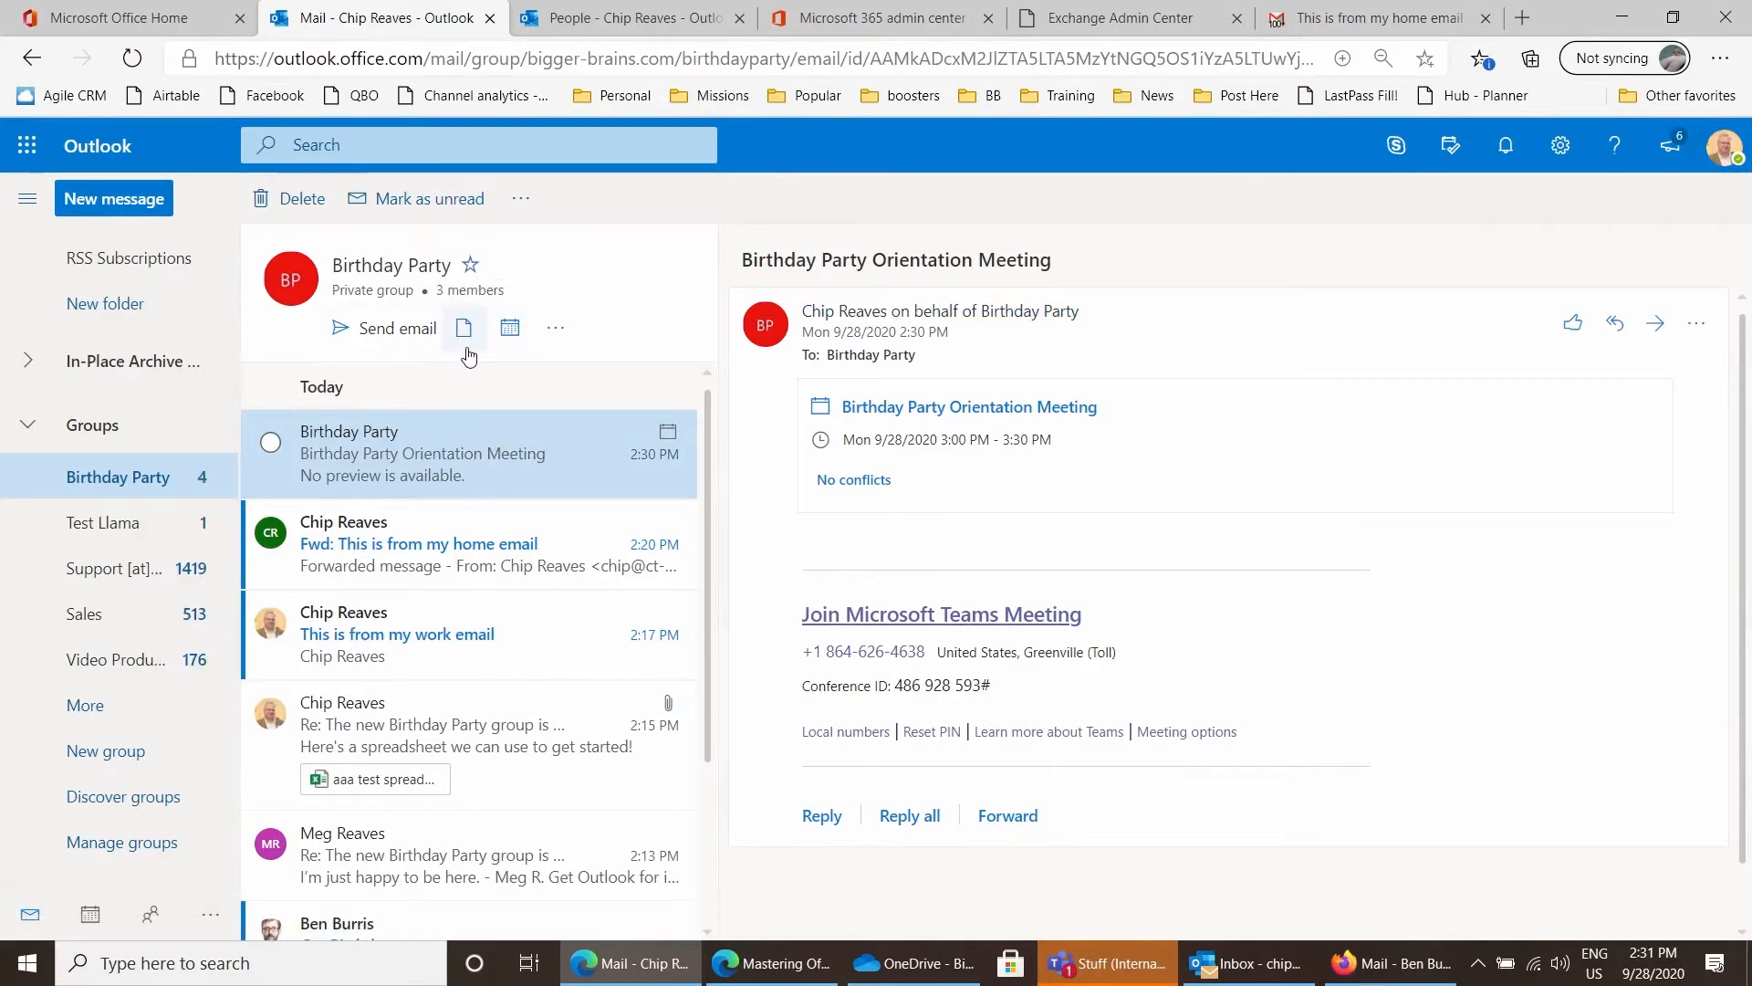
Go to the Birthday Party group's calendar and view the orientation meeting in its edit form, then close it.
left_click(510, 329)
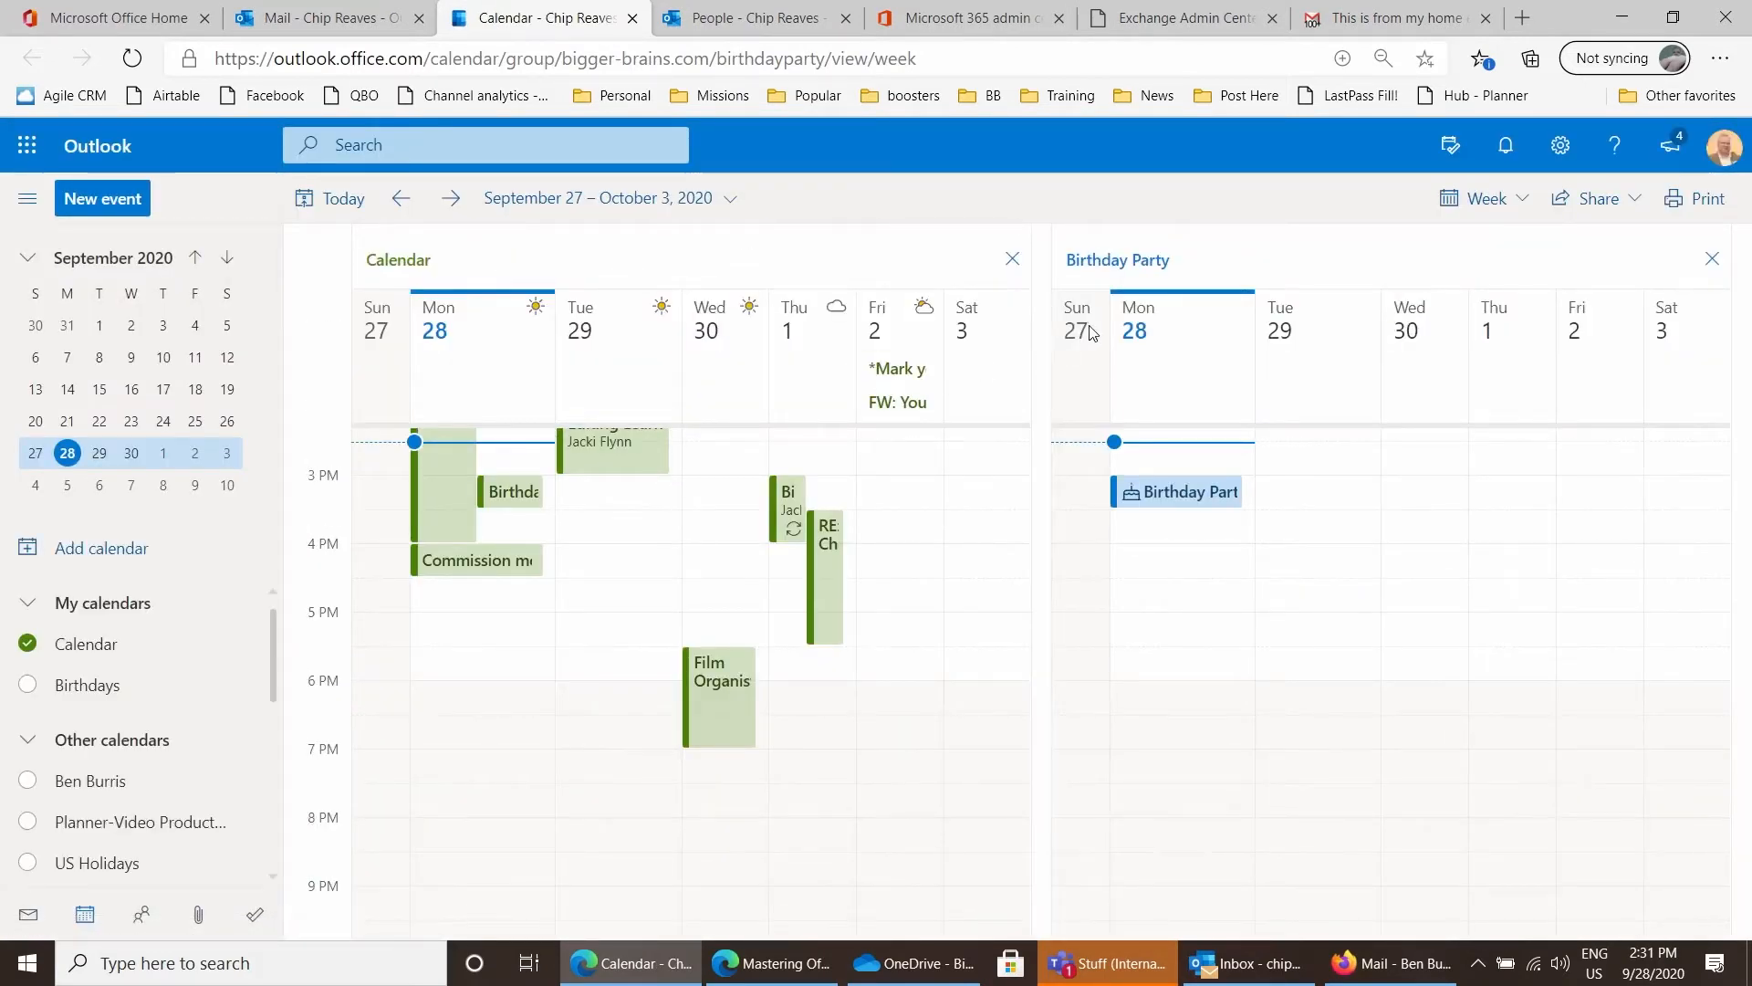
left_click(1197, 497)
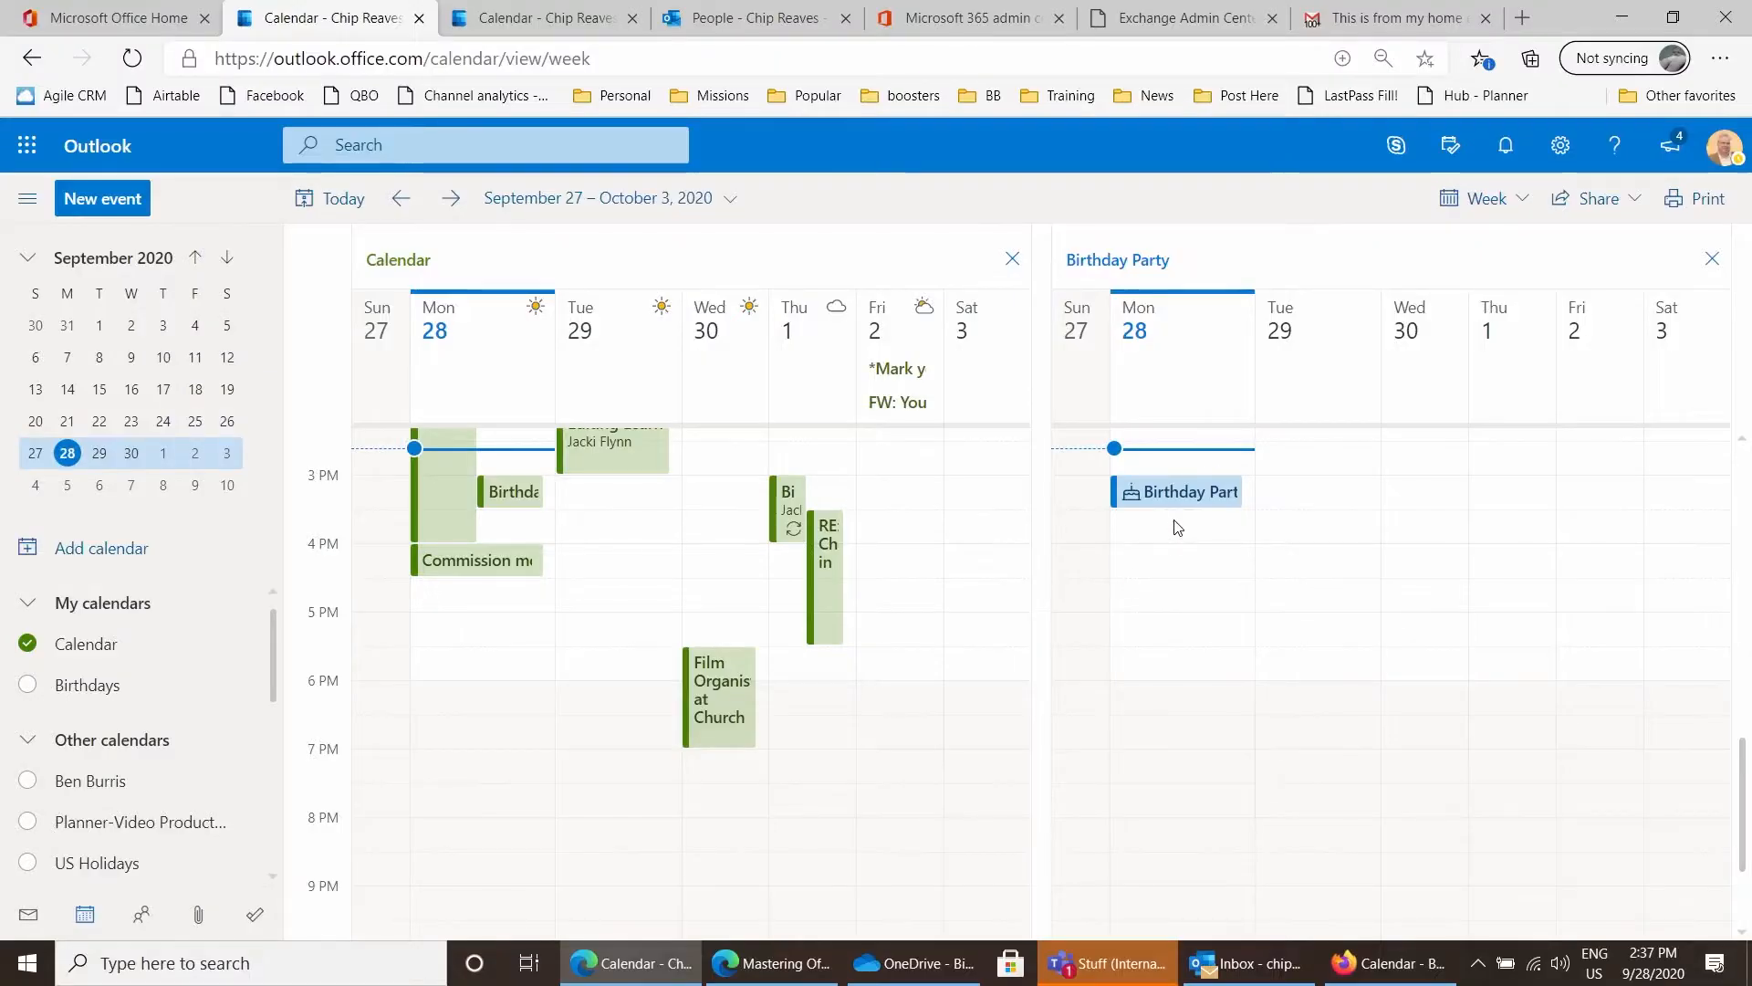
left_click(1173, 498)
double_click(1178, 497)
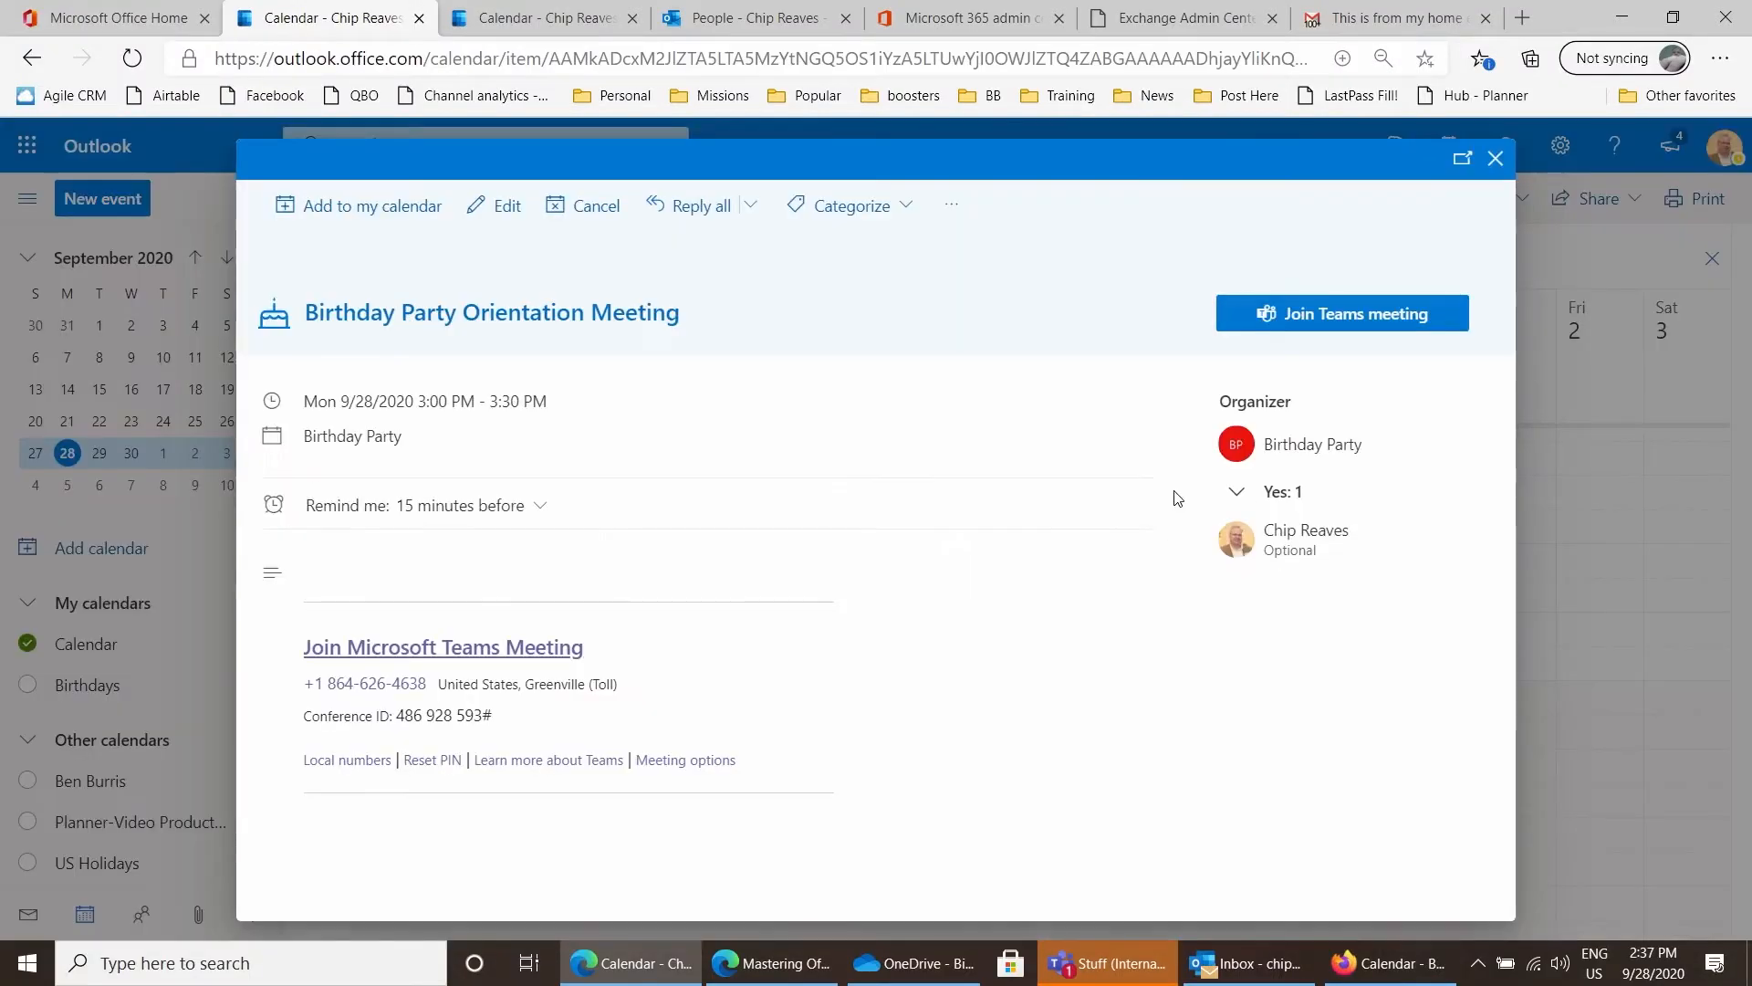
left_click(492, 206)
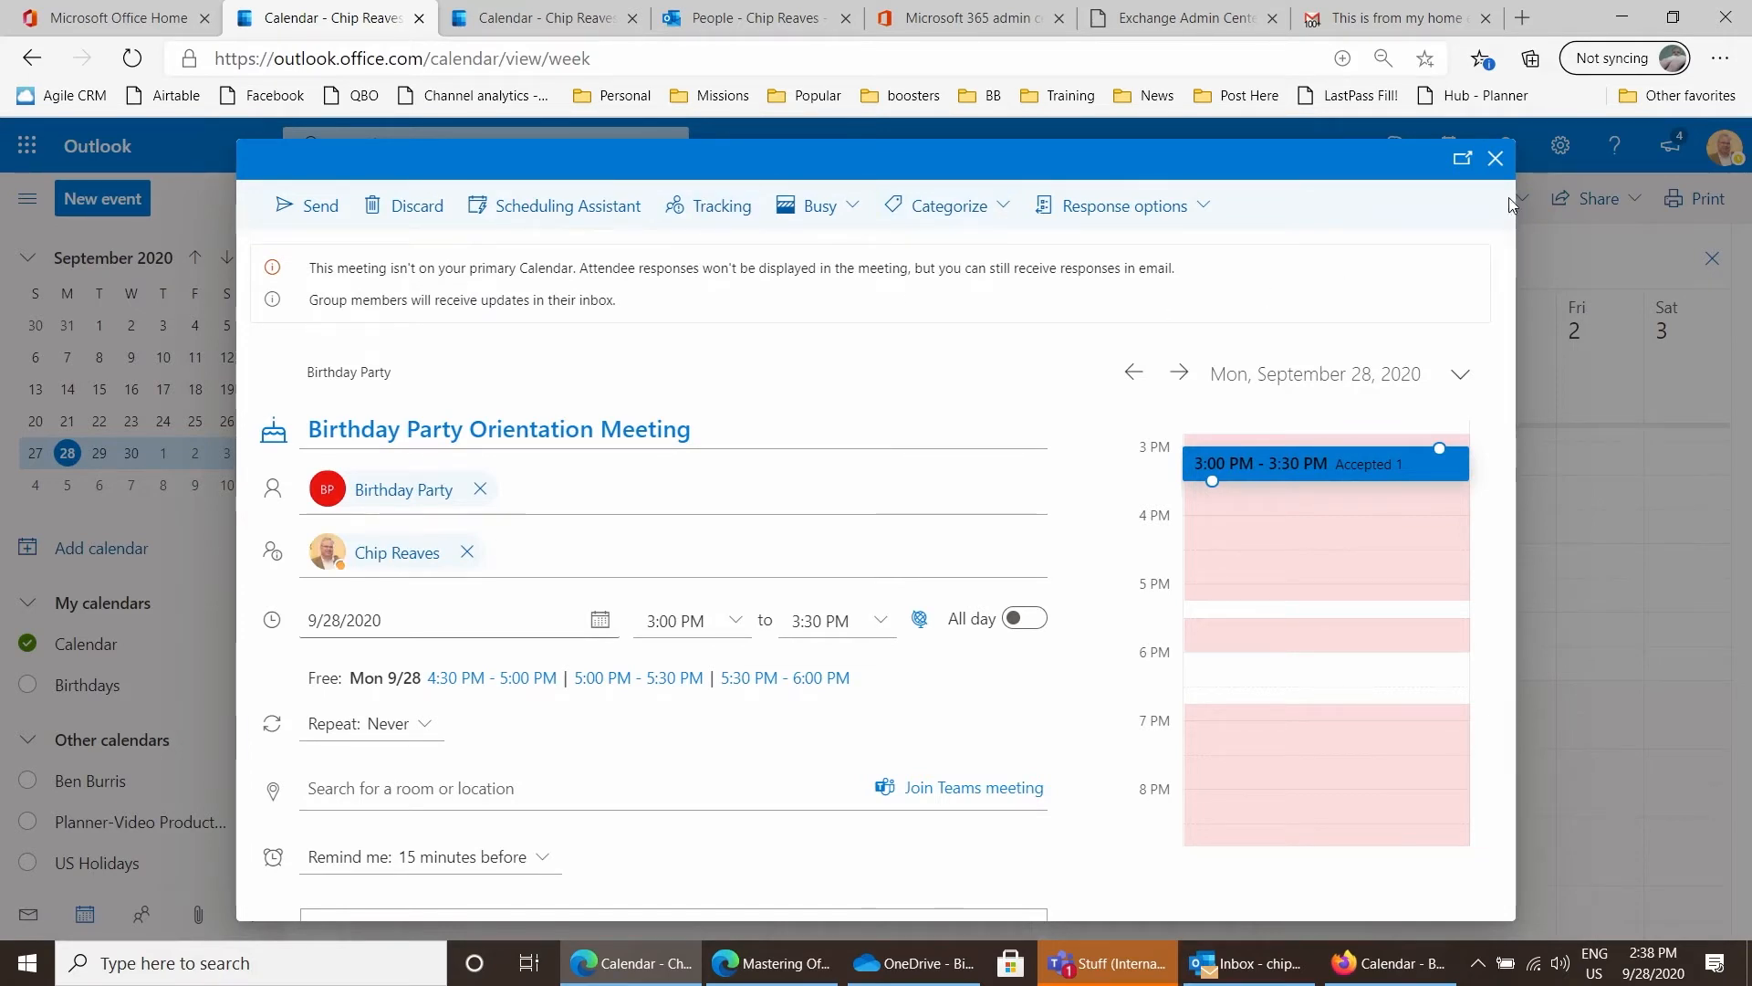
left_click(1495, 158)
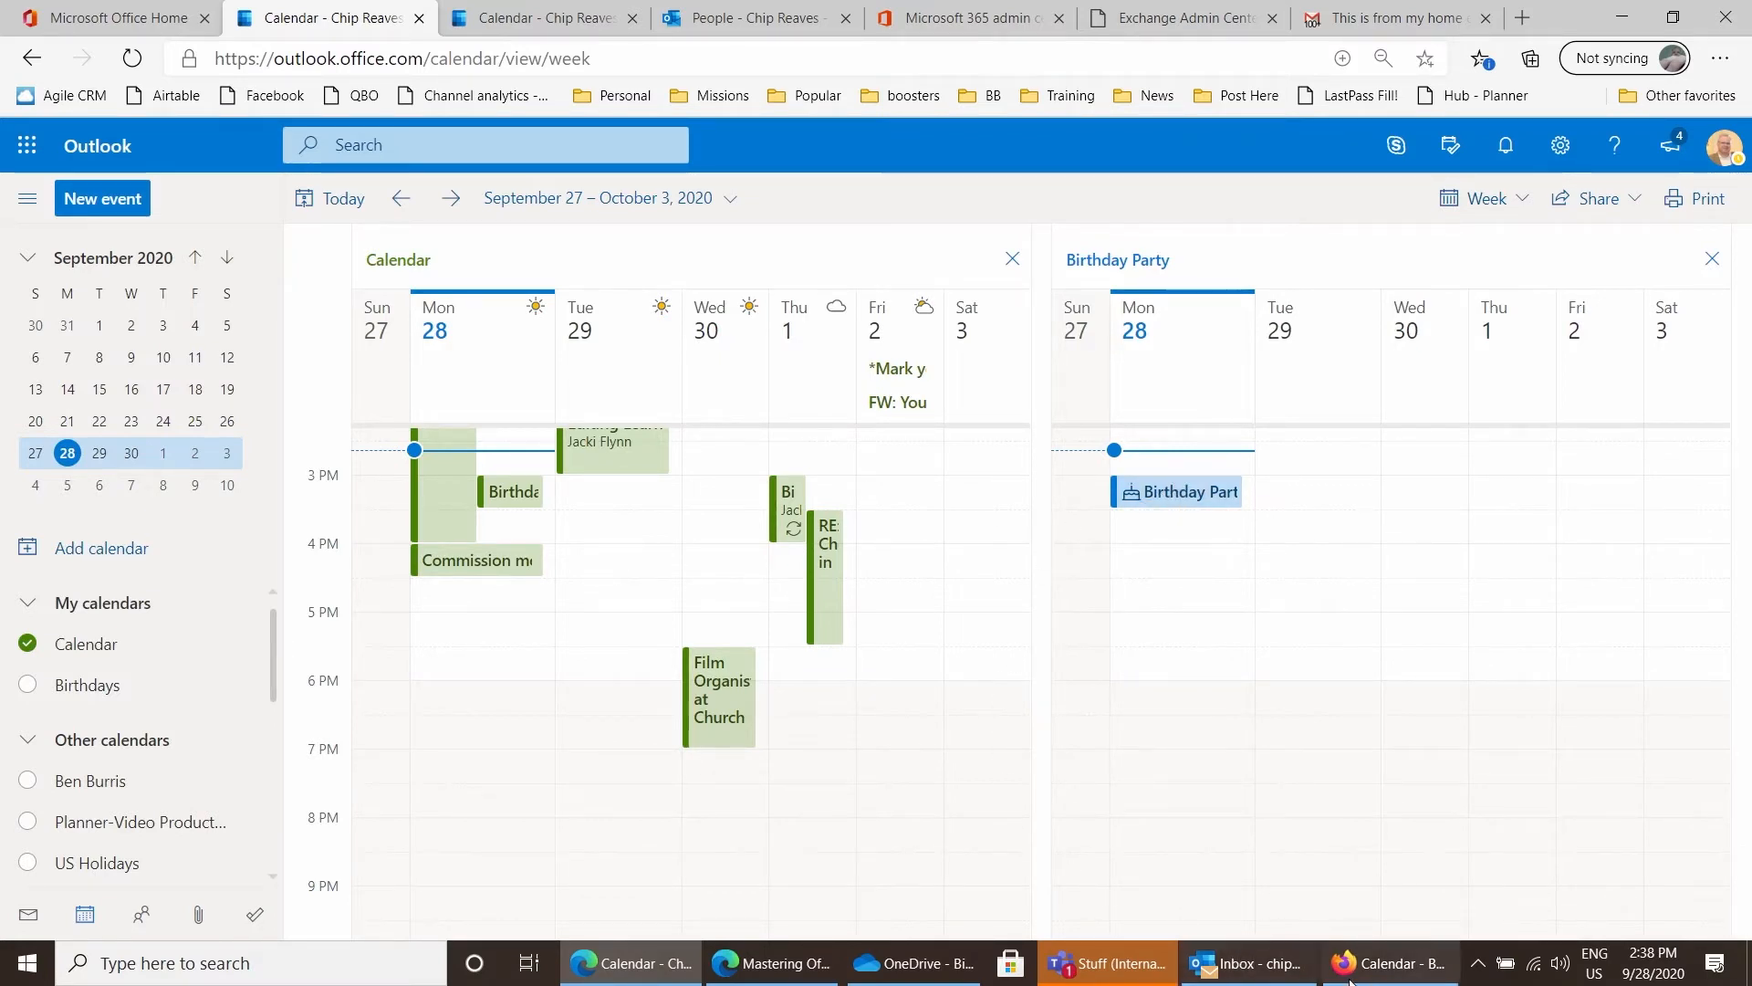
Switch to the other member's Outlook in Firefox and compare the orientation meeting's options in the Birthday Party and personal calendars.
left_click(1386, 969)
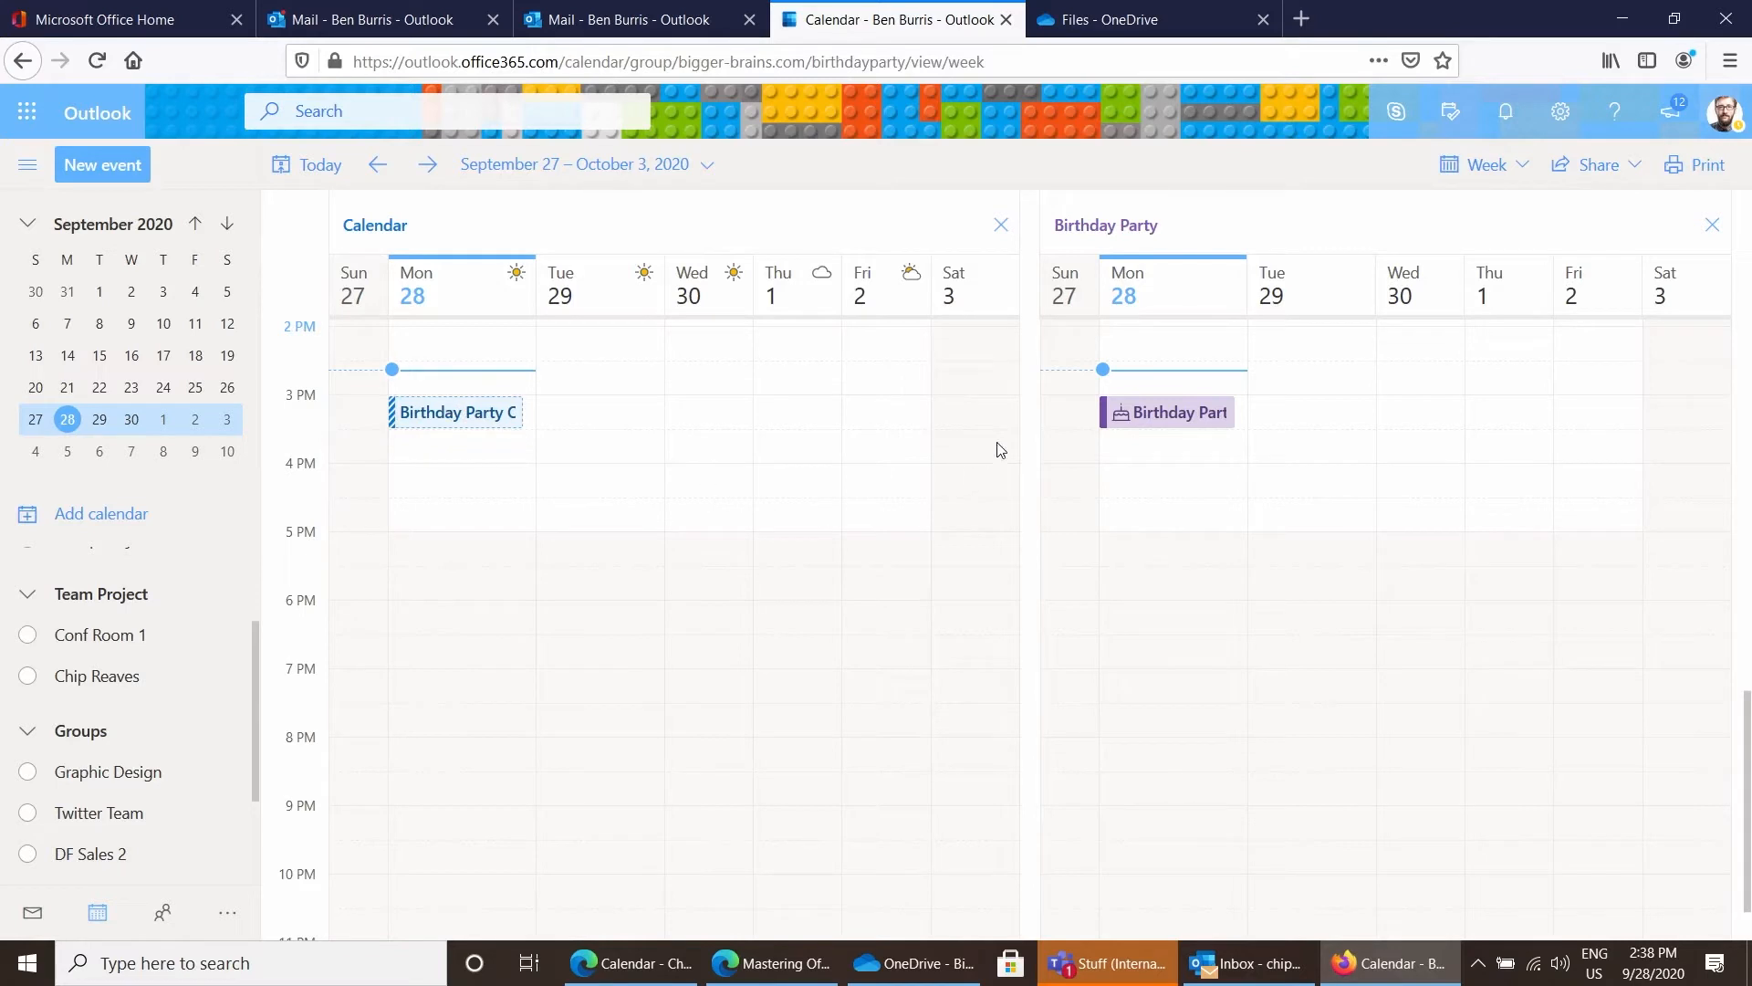
double_click(1168, 415)
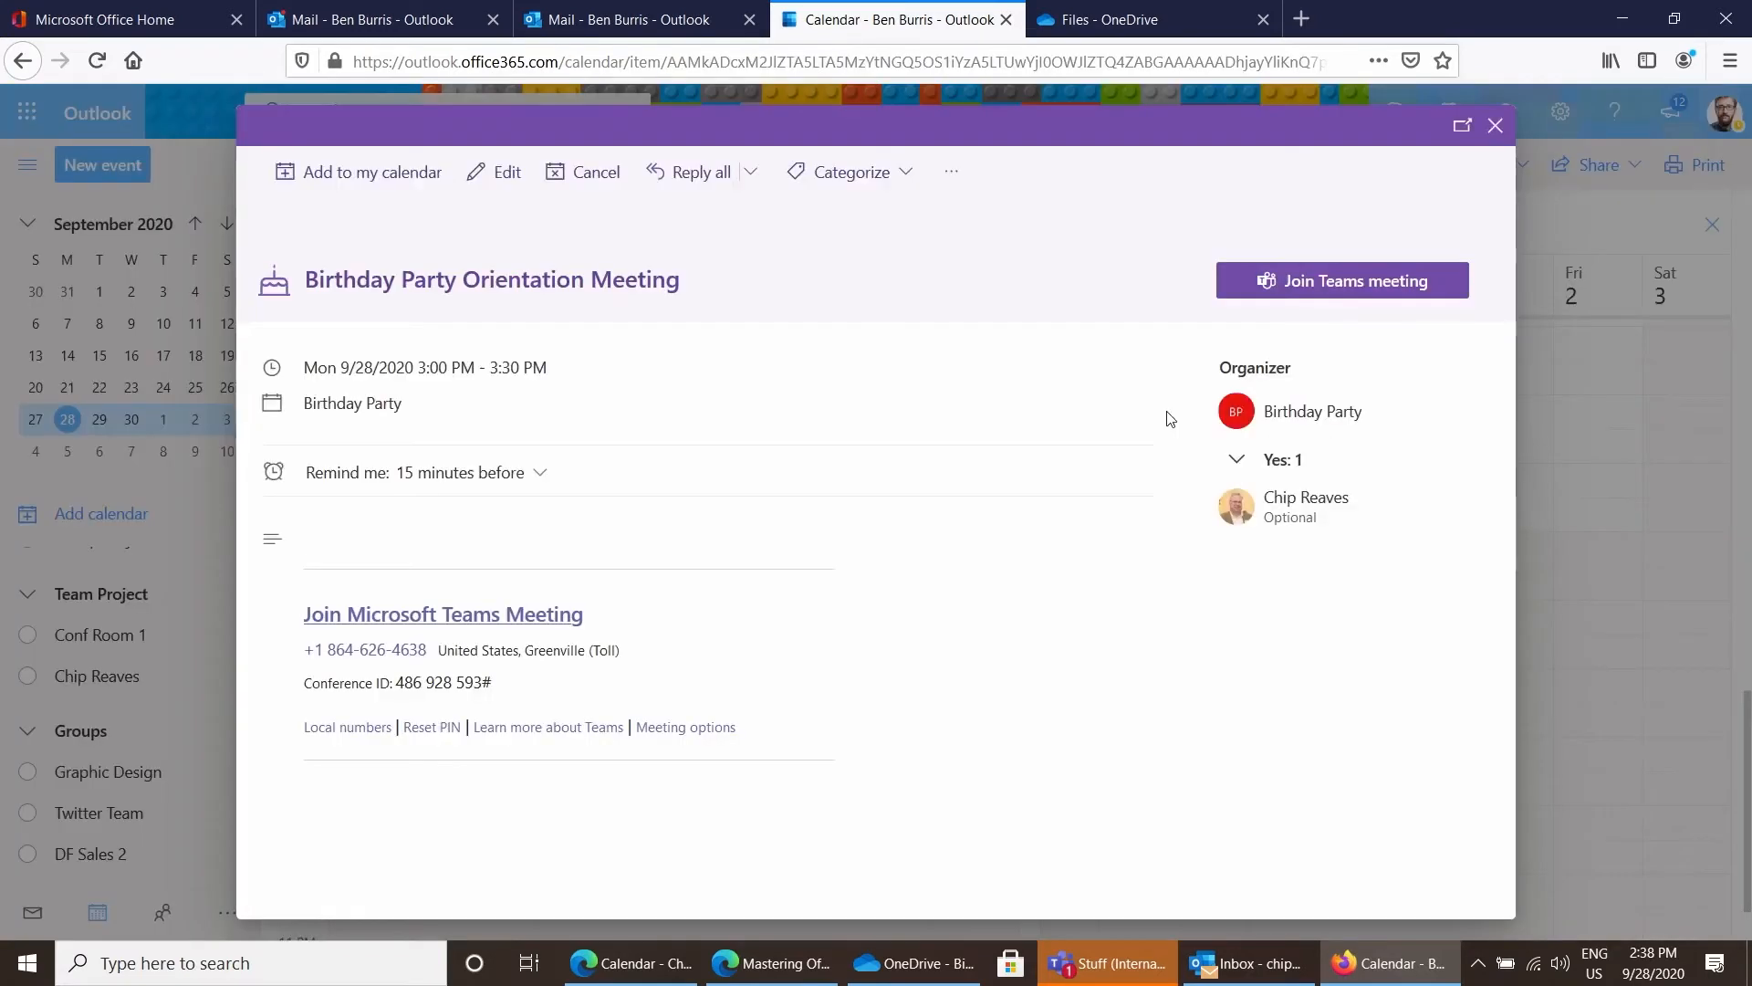
left_click(500, 174)
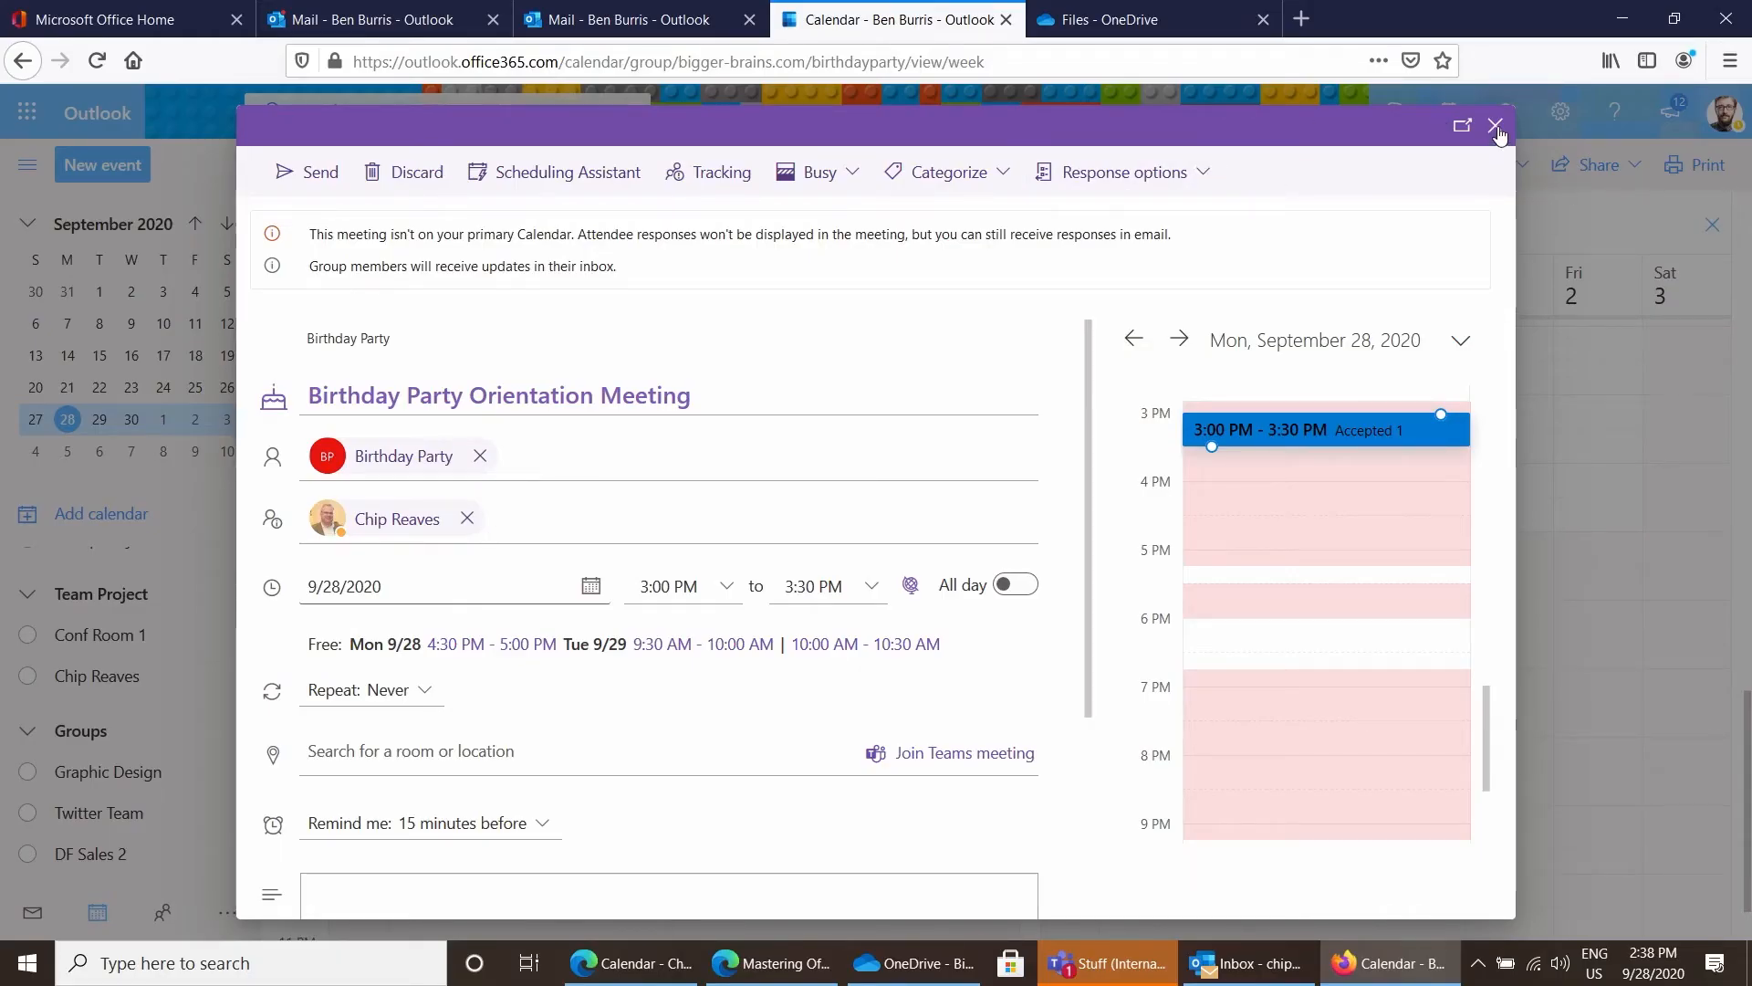
left_click(1494, 127)
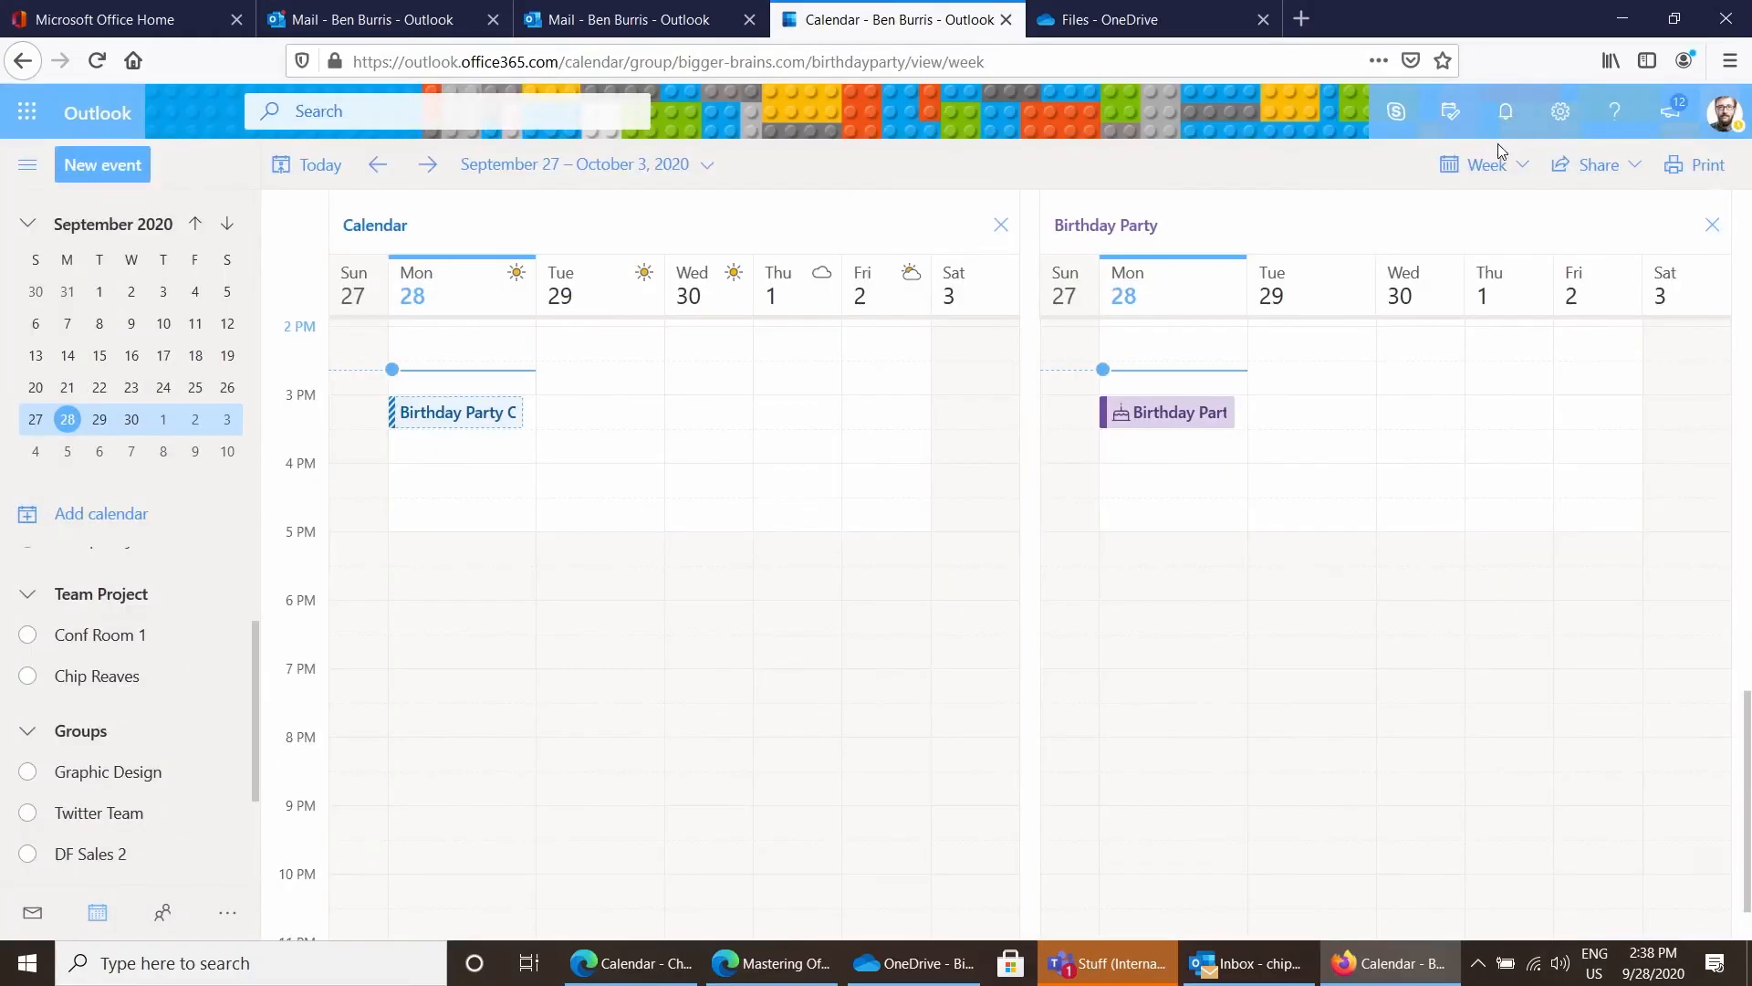
double_click(445, 415)
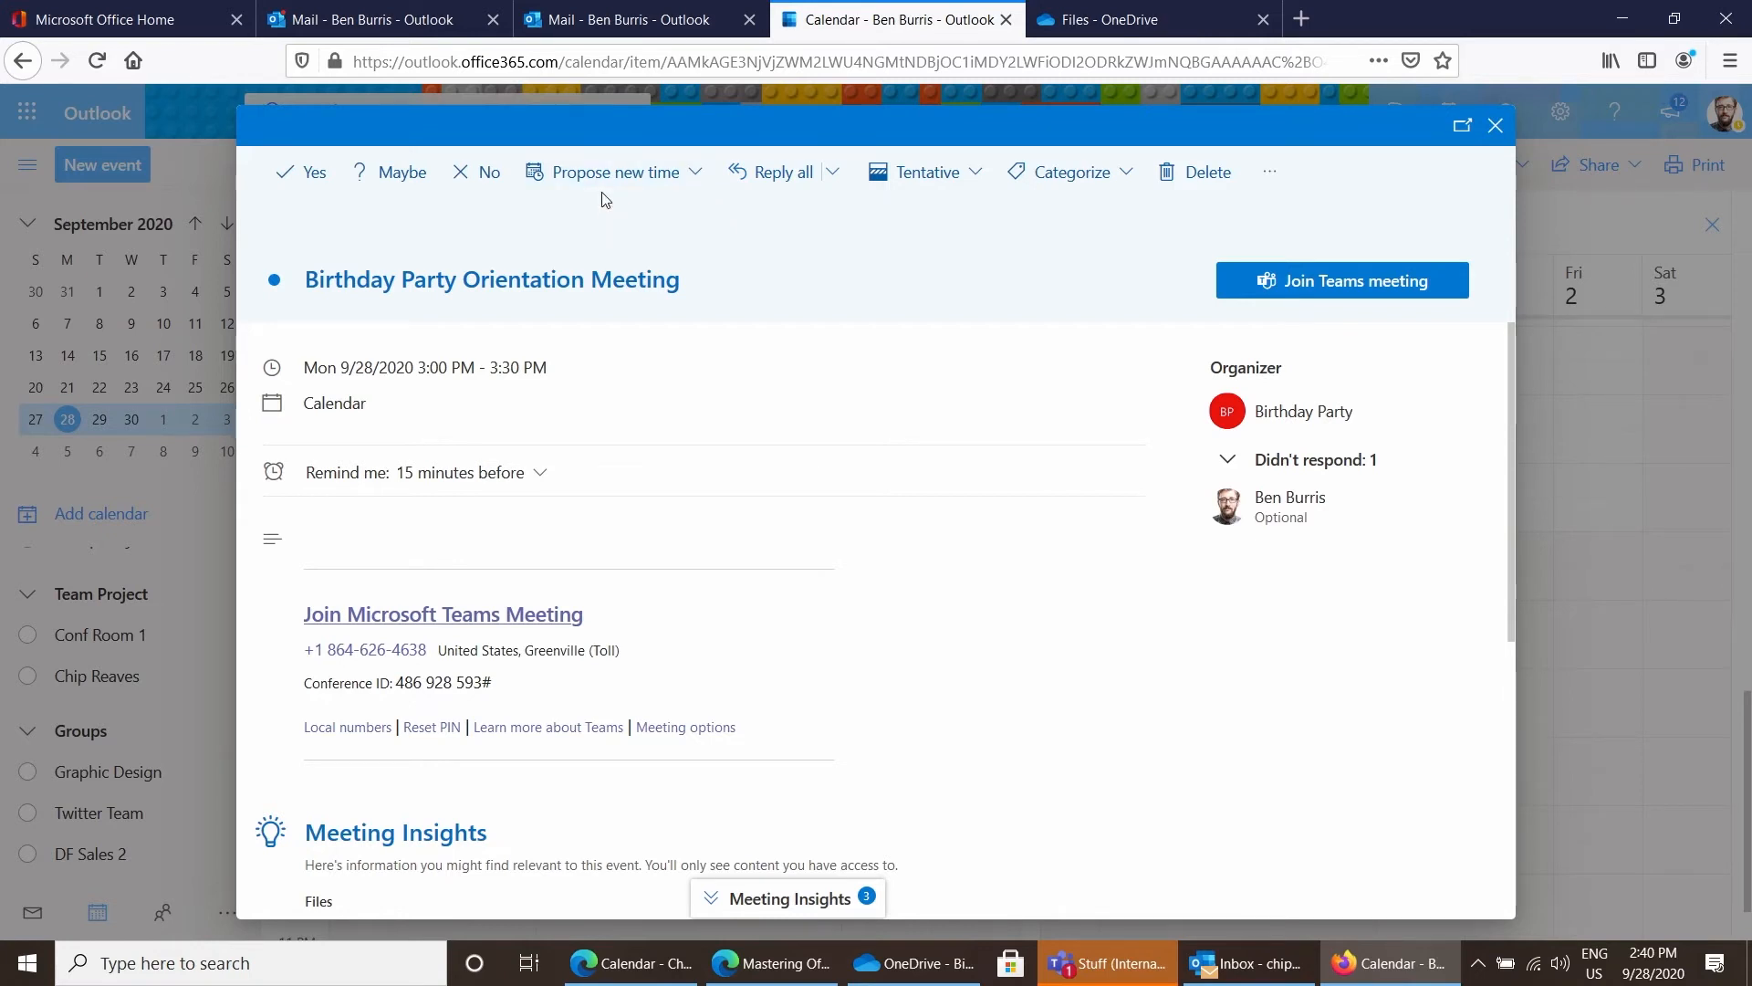
left_click(1463, 131)
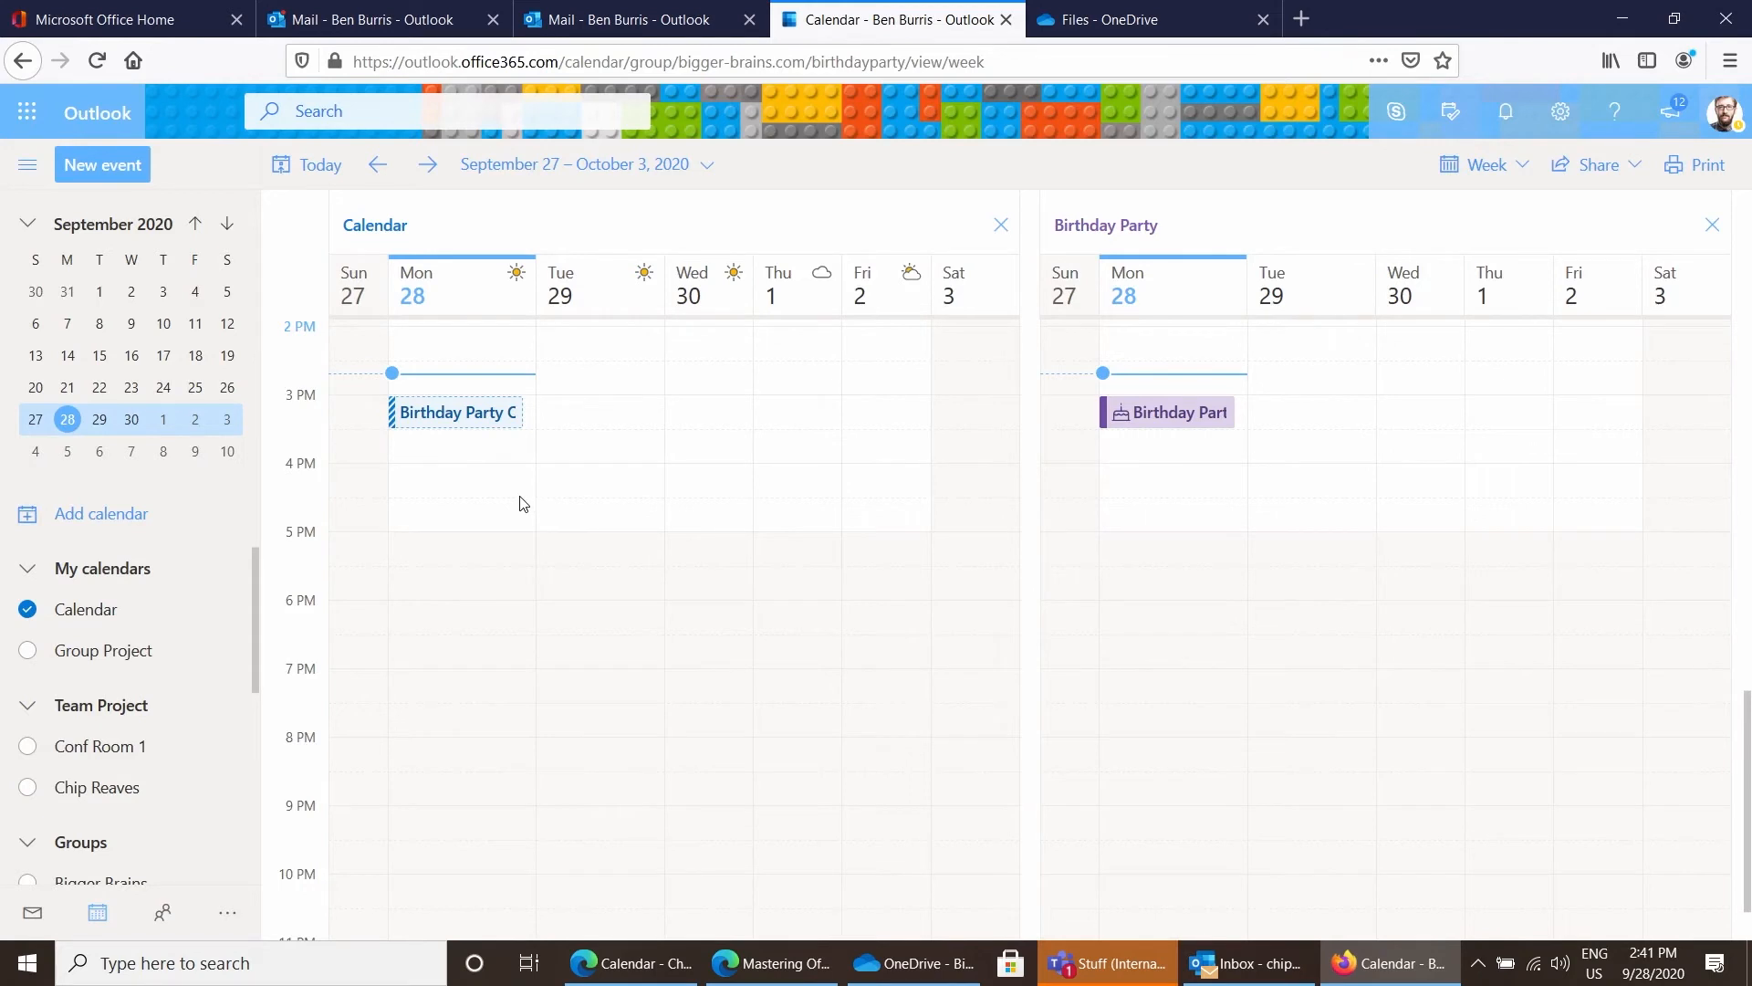
Start a new event titled "Birthday Party for October" and give it the star icon.
left_click(95, 180)
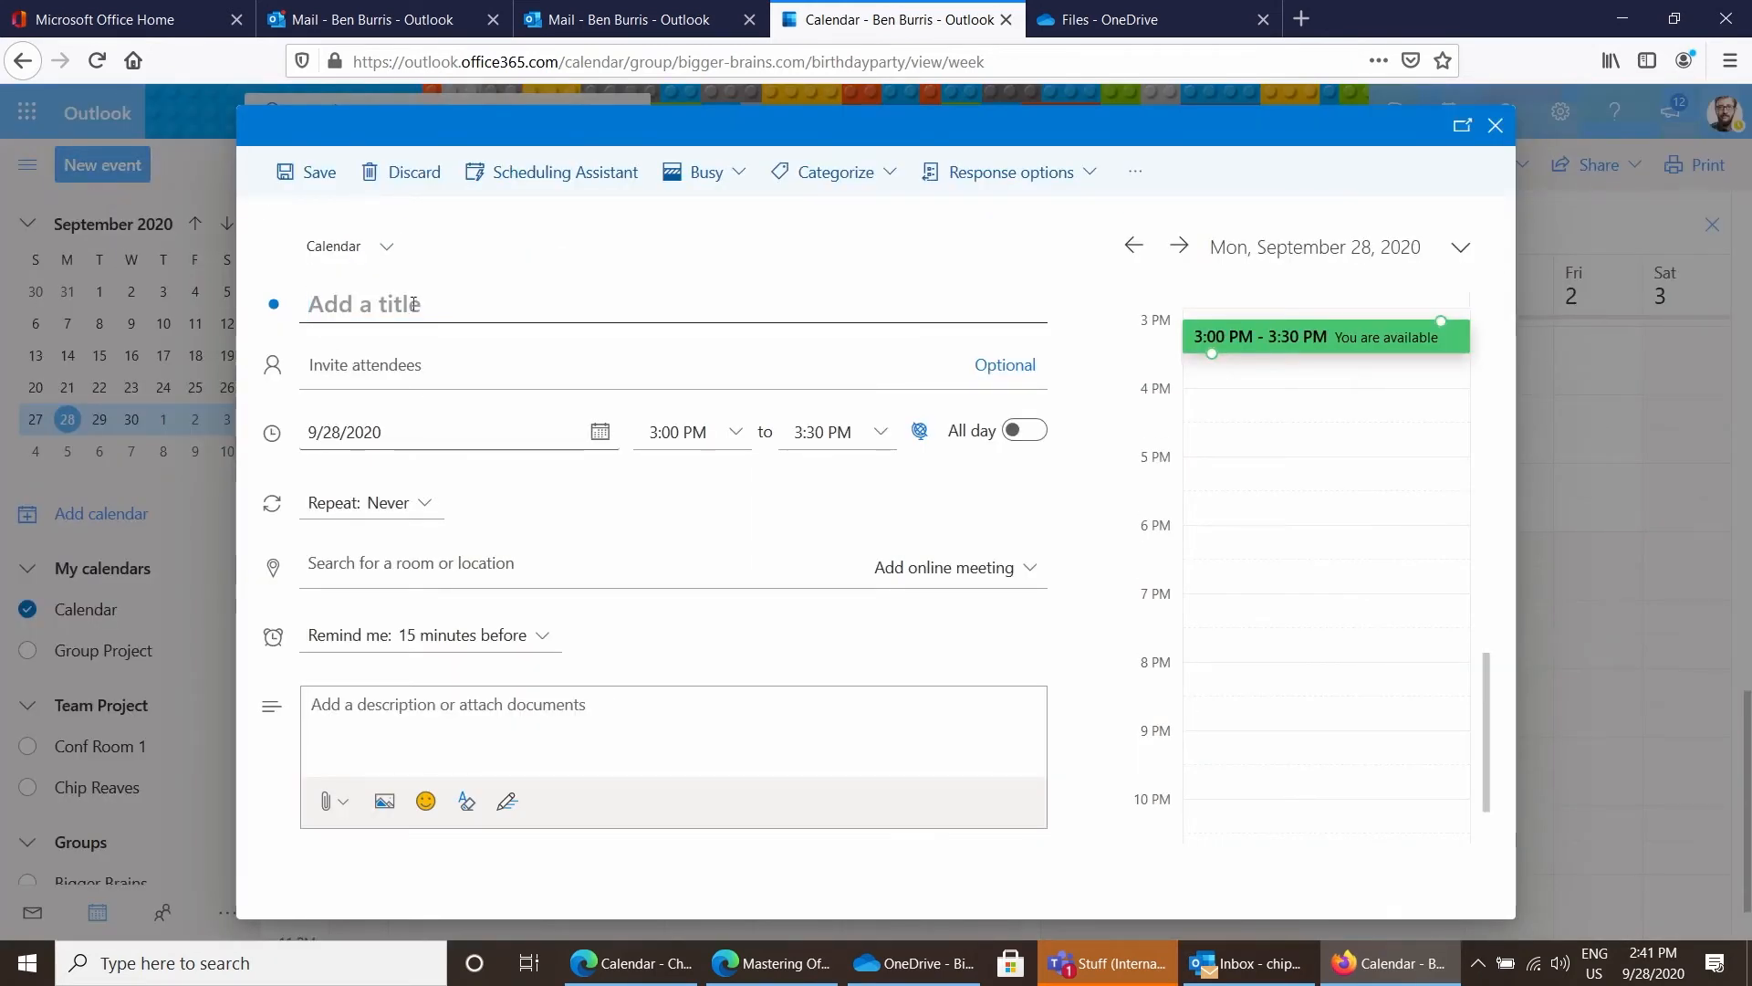
type("Birt")
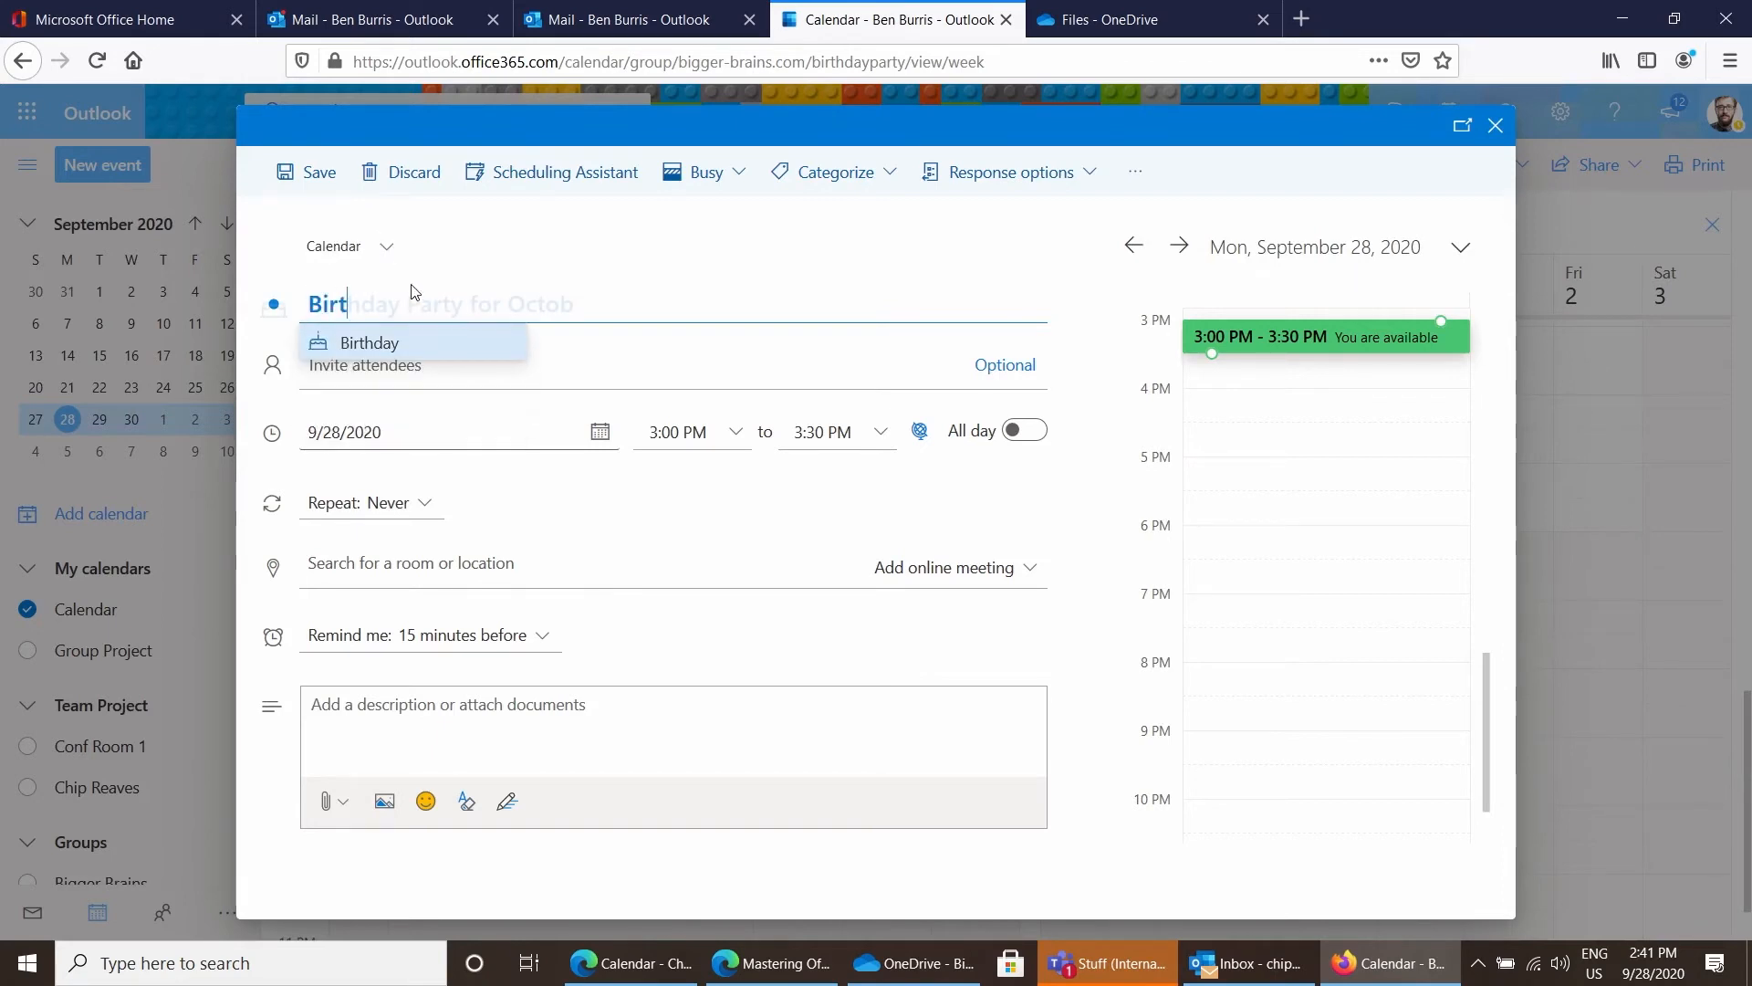
key("Right")
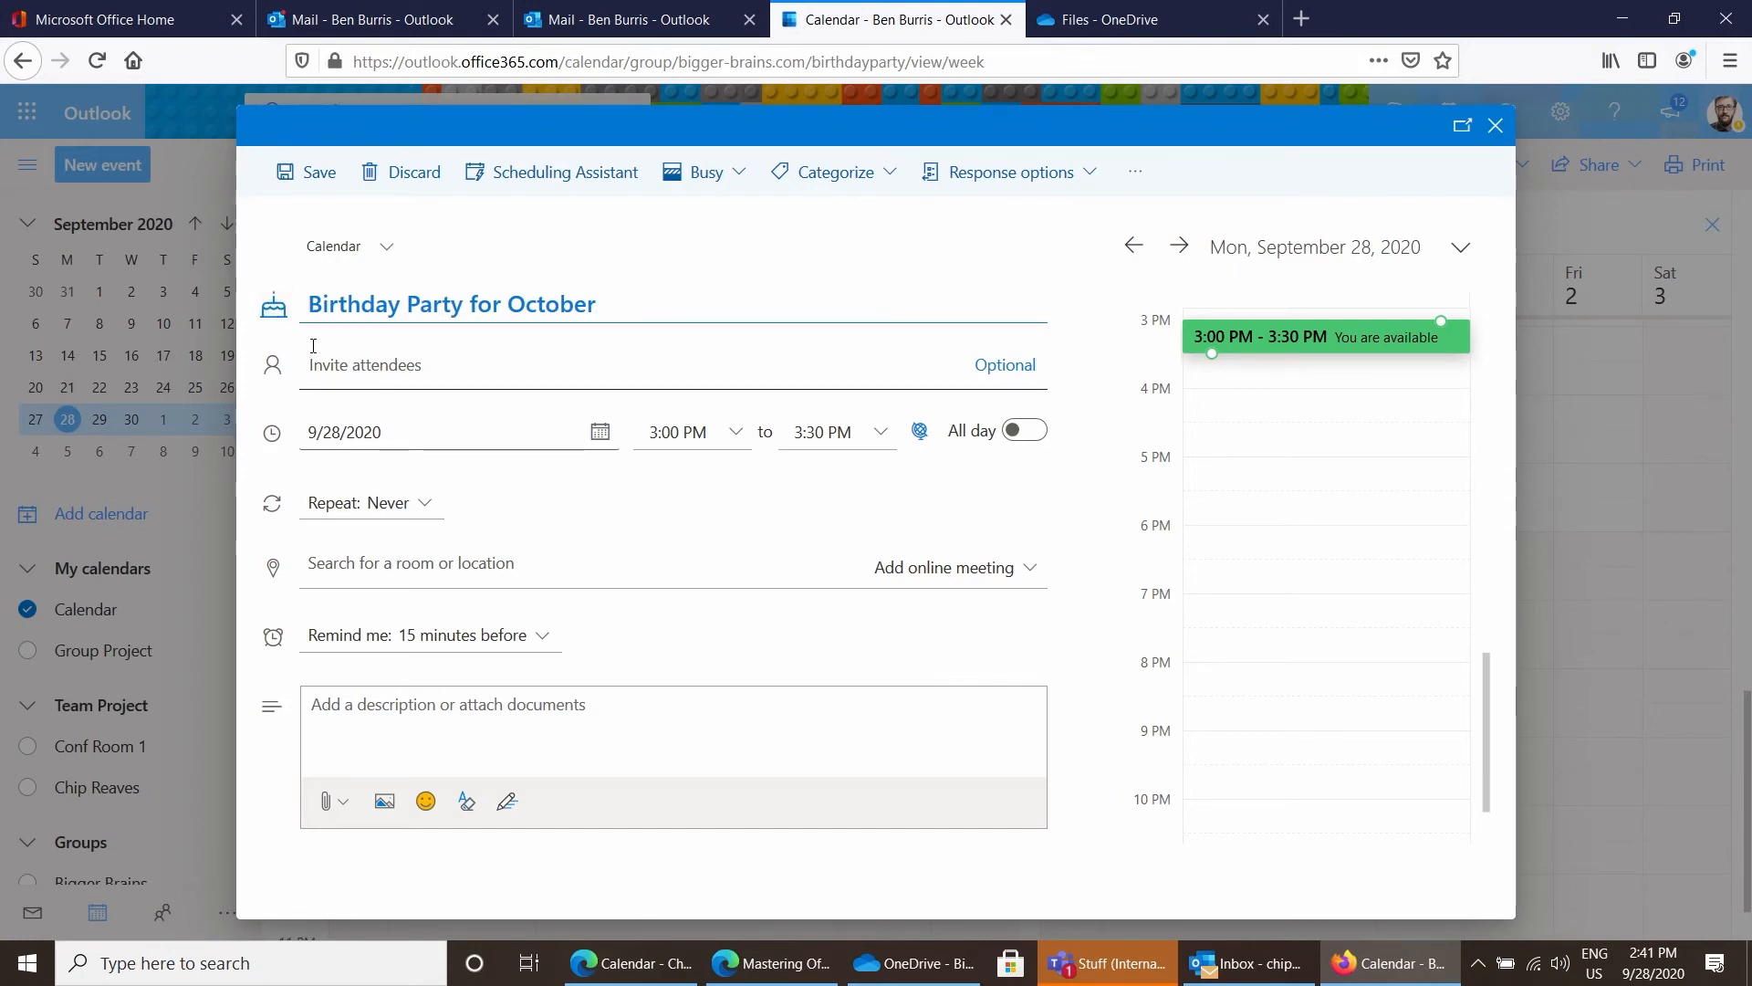
left_click(277, 310)
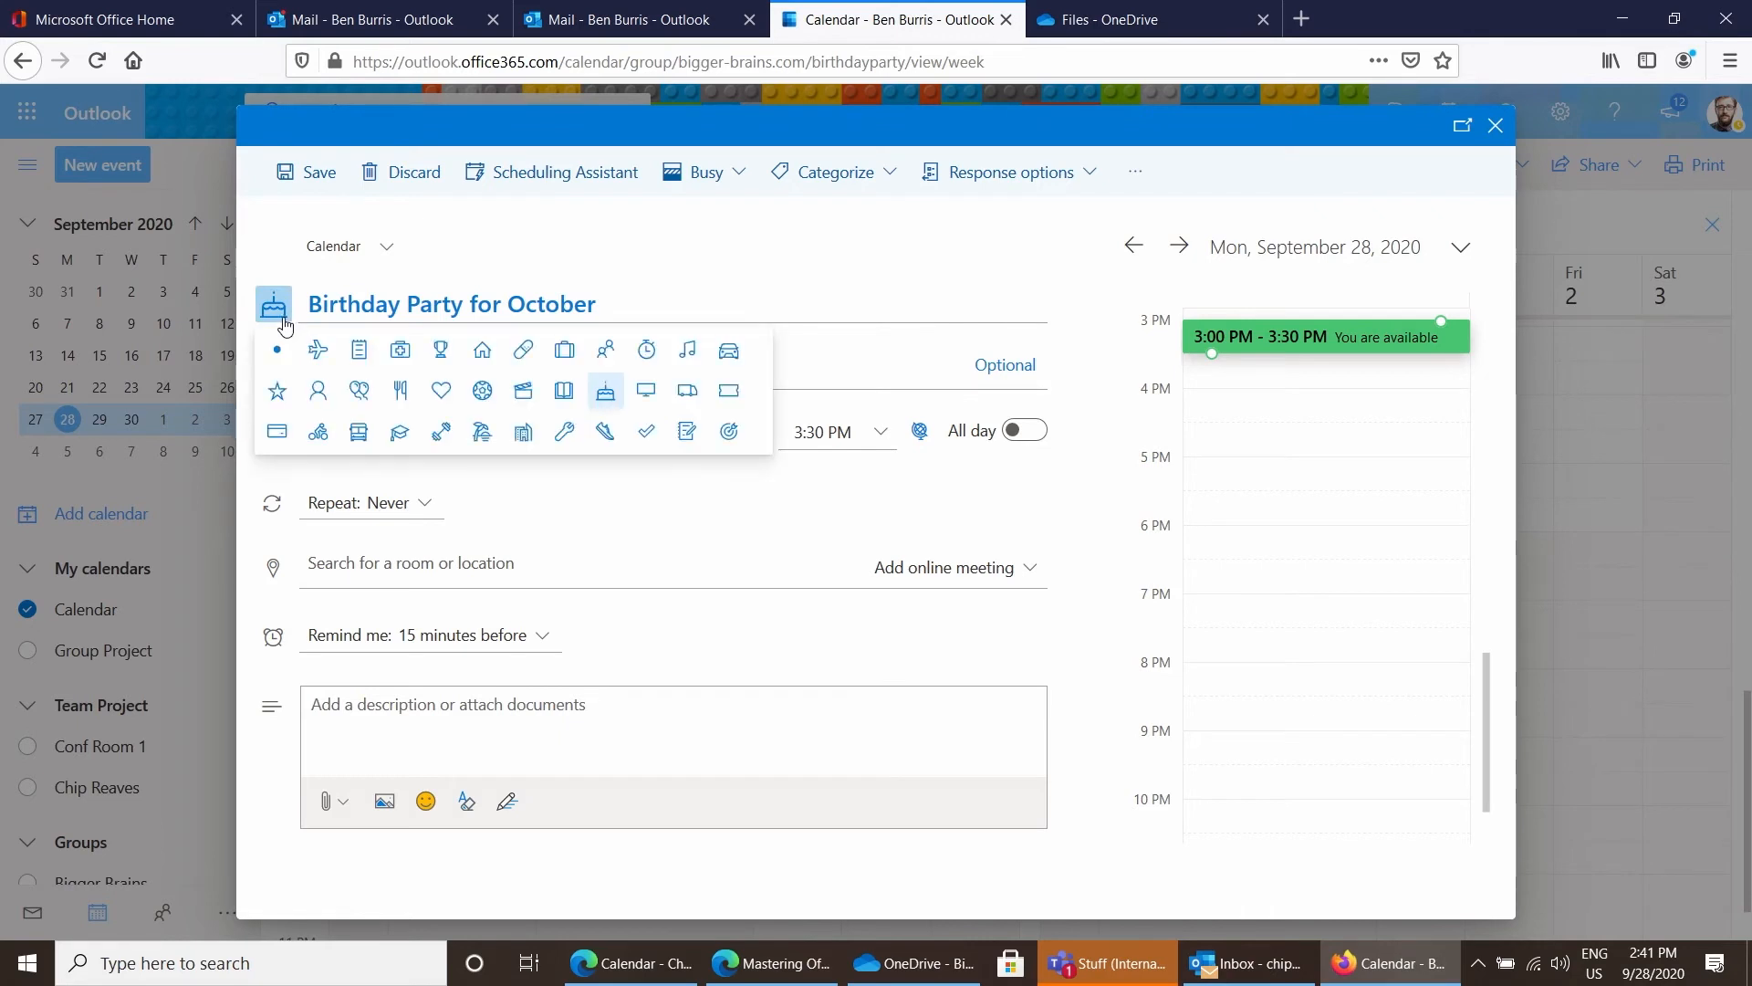
left_click(277, 390)
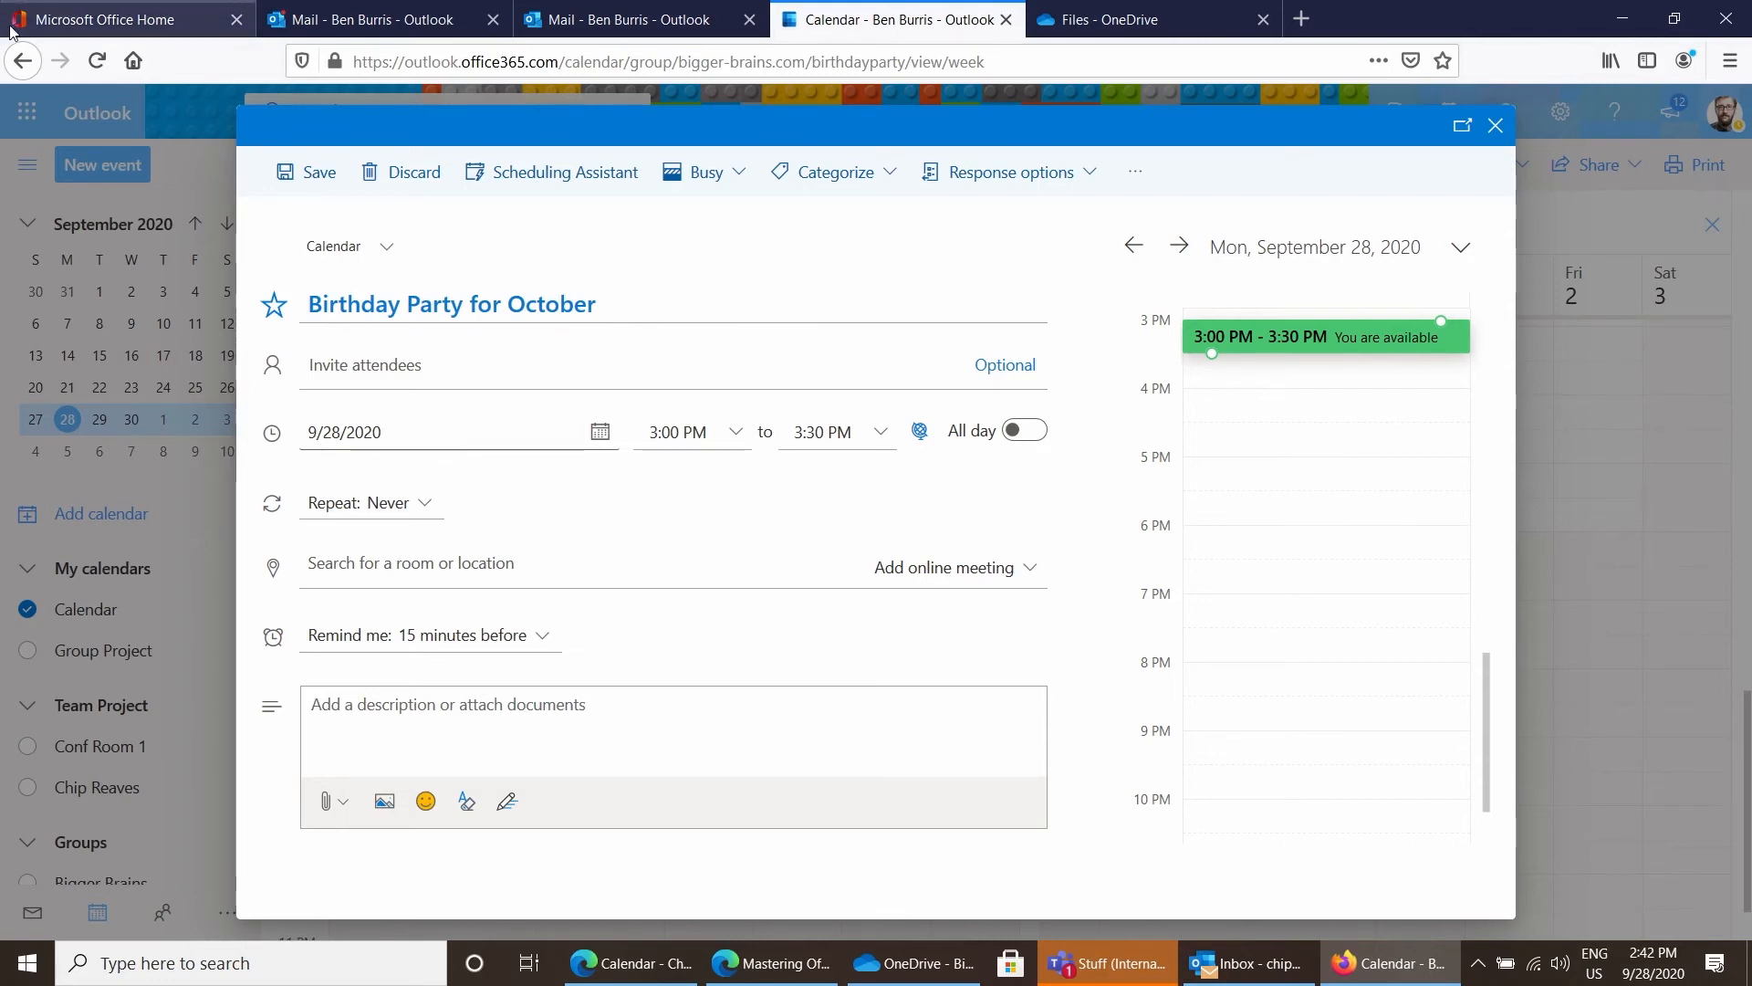
Assign the October event to the Birthday Party calendar and save it.
left_click(389, 248)
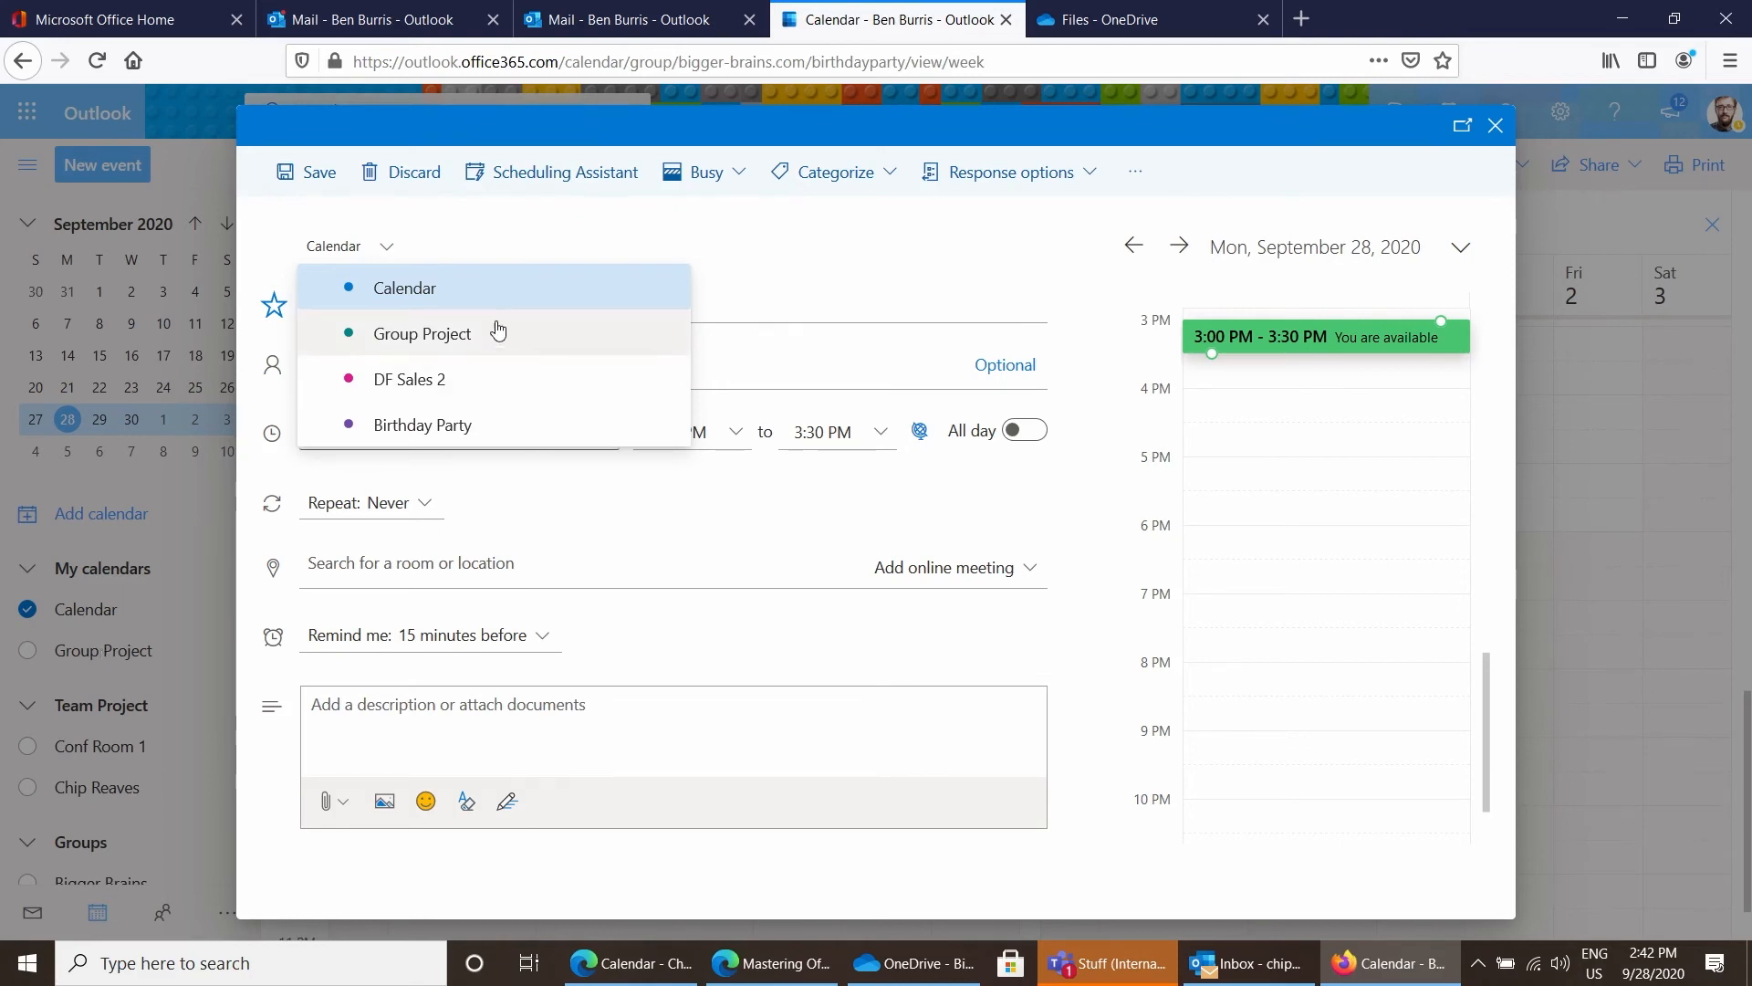
left_click(417, 427)
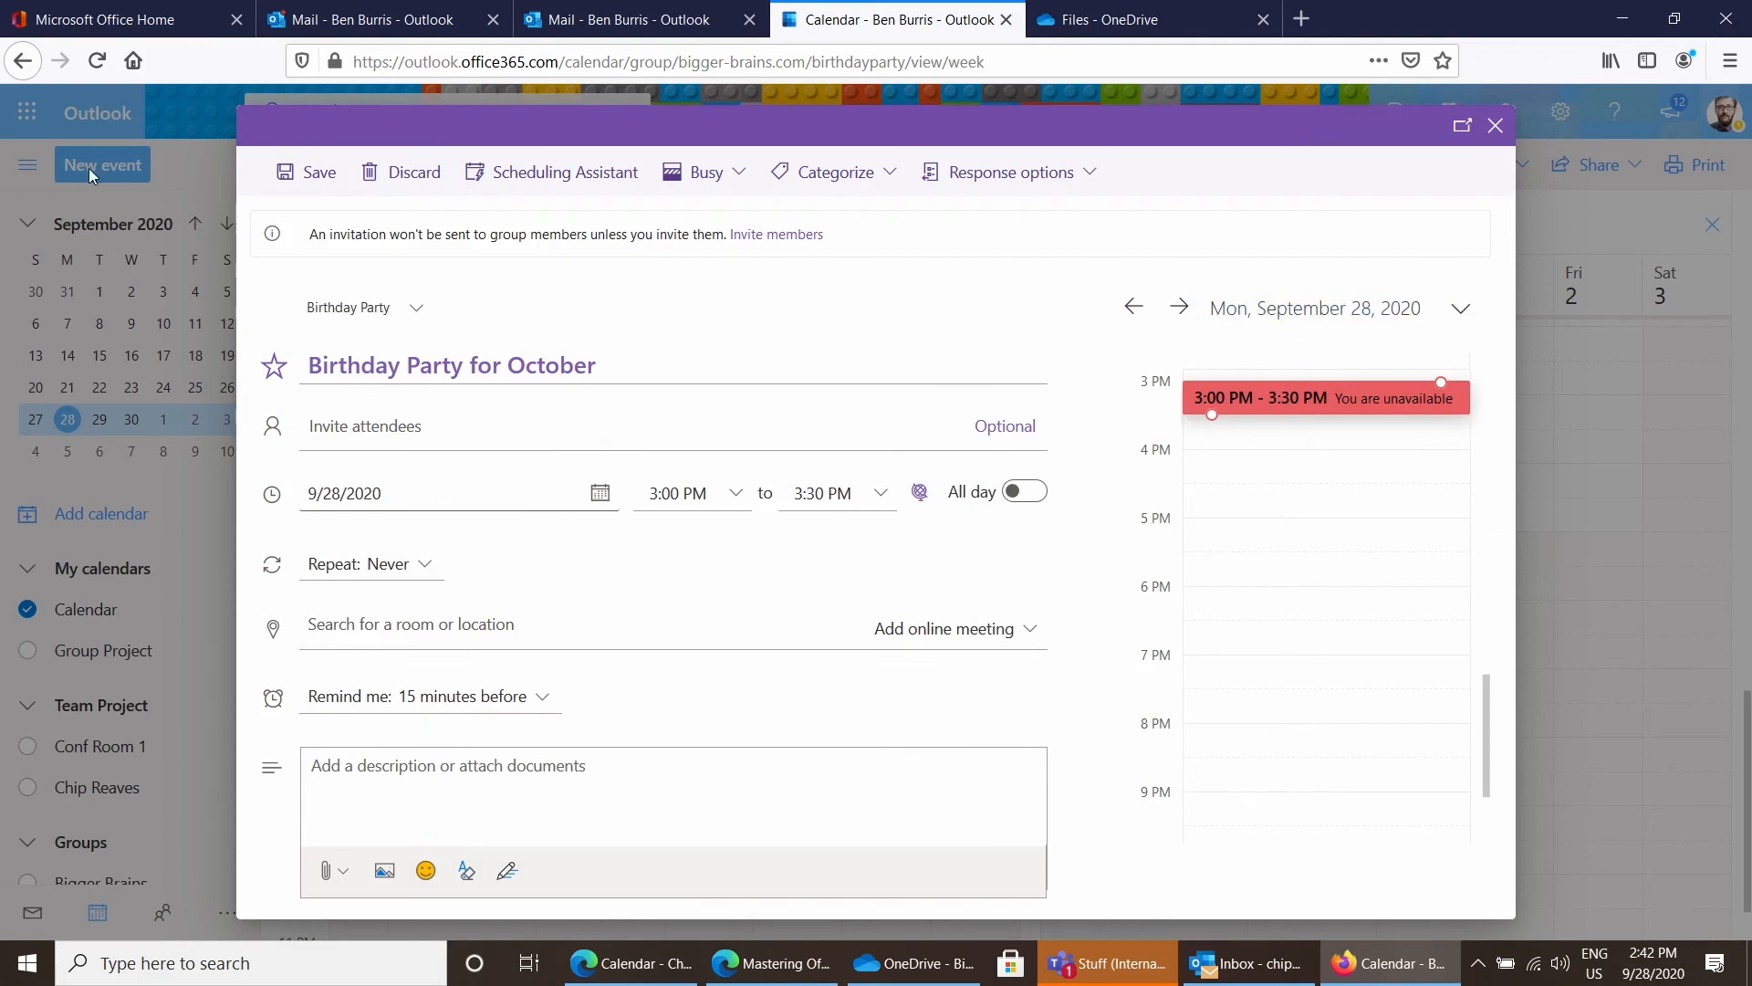
left_click(307, 172)
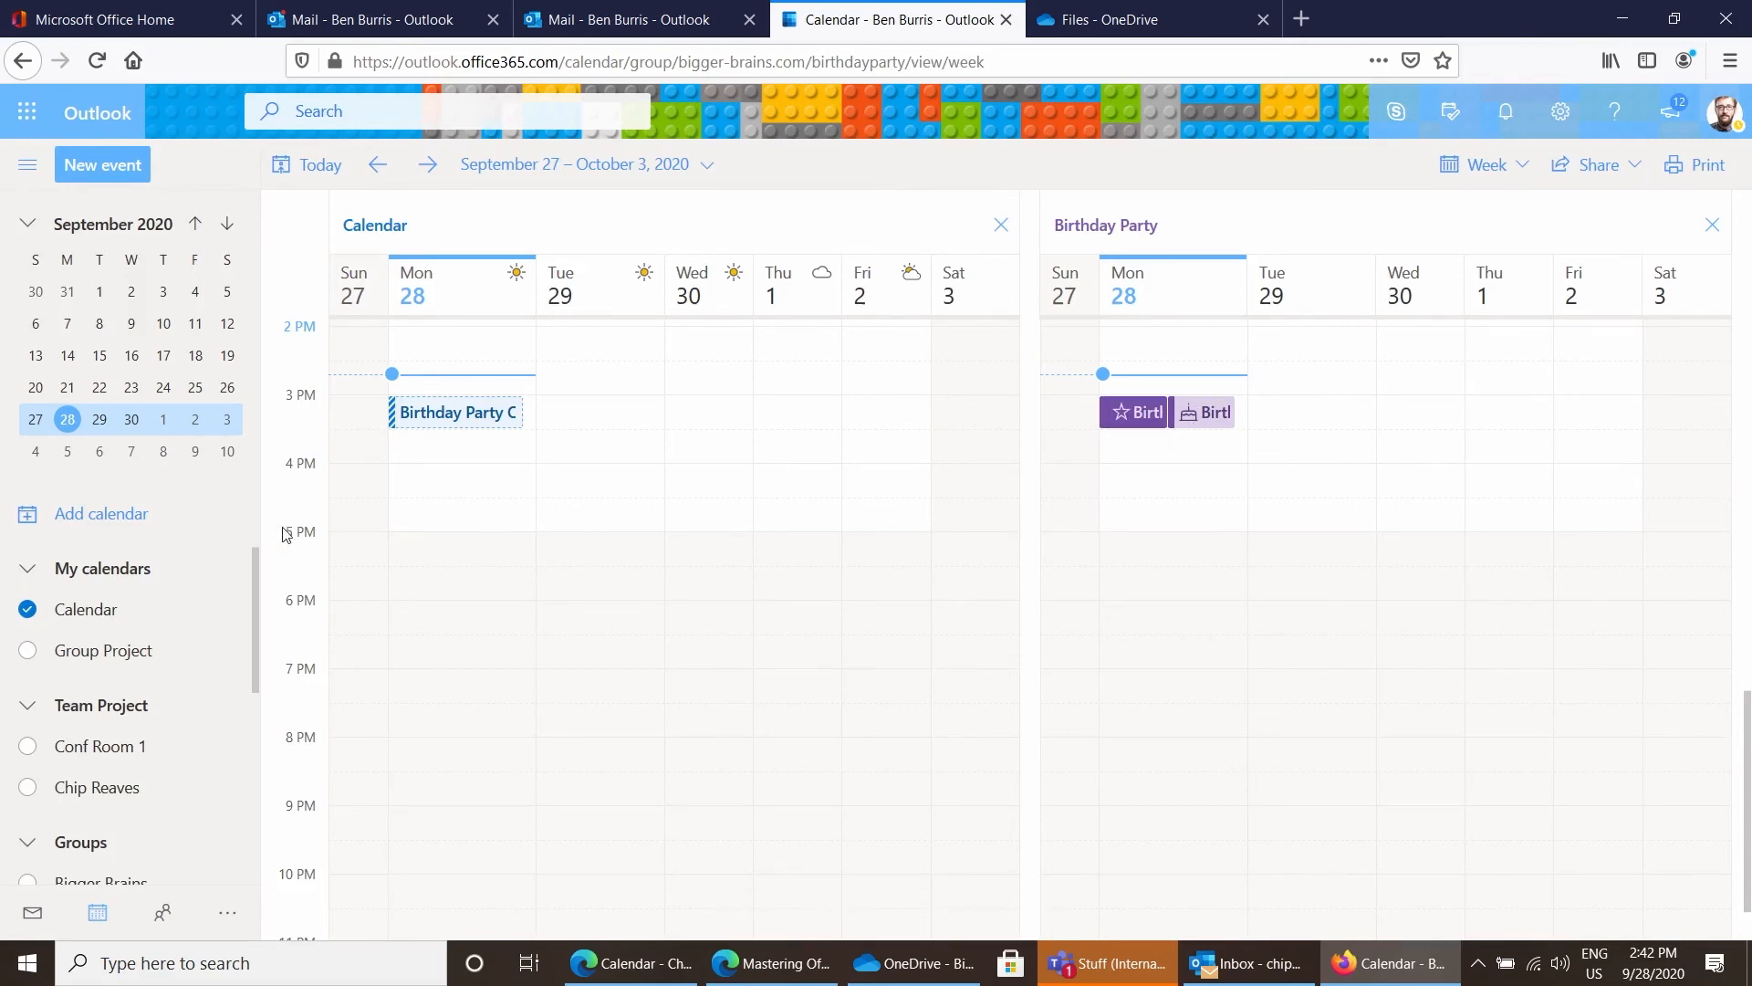
Display the Test Llama group calendar alongside the calendars already shown.
scroll(182, 593, "down", 3)
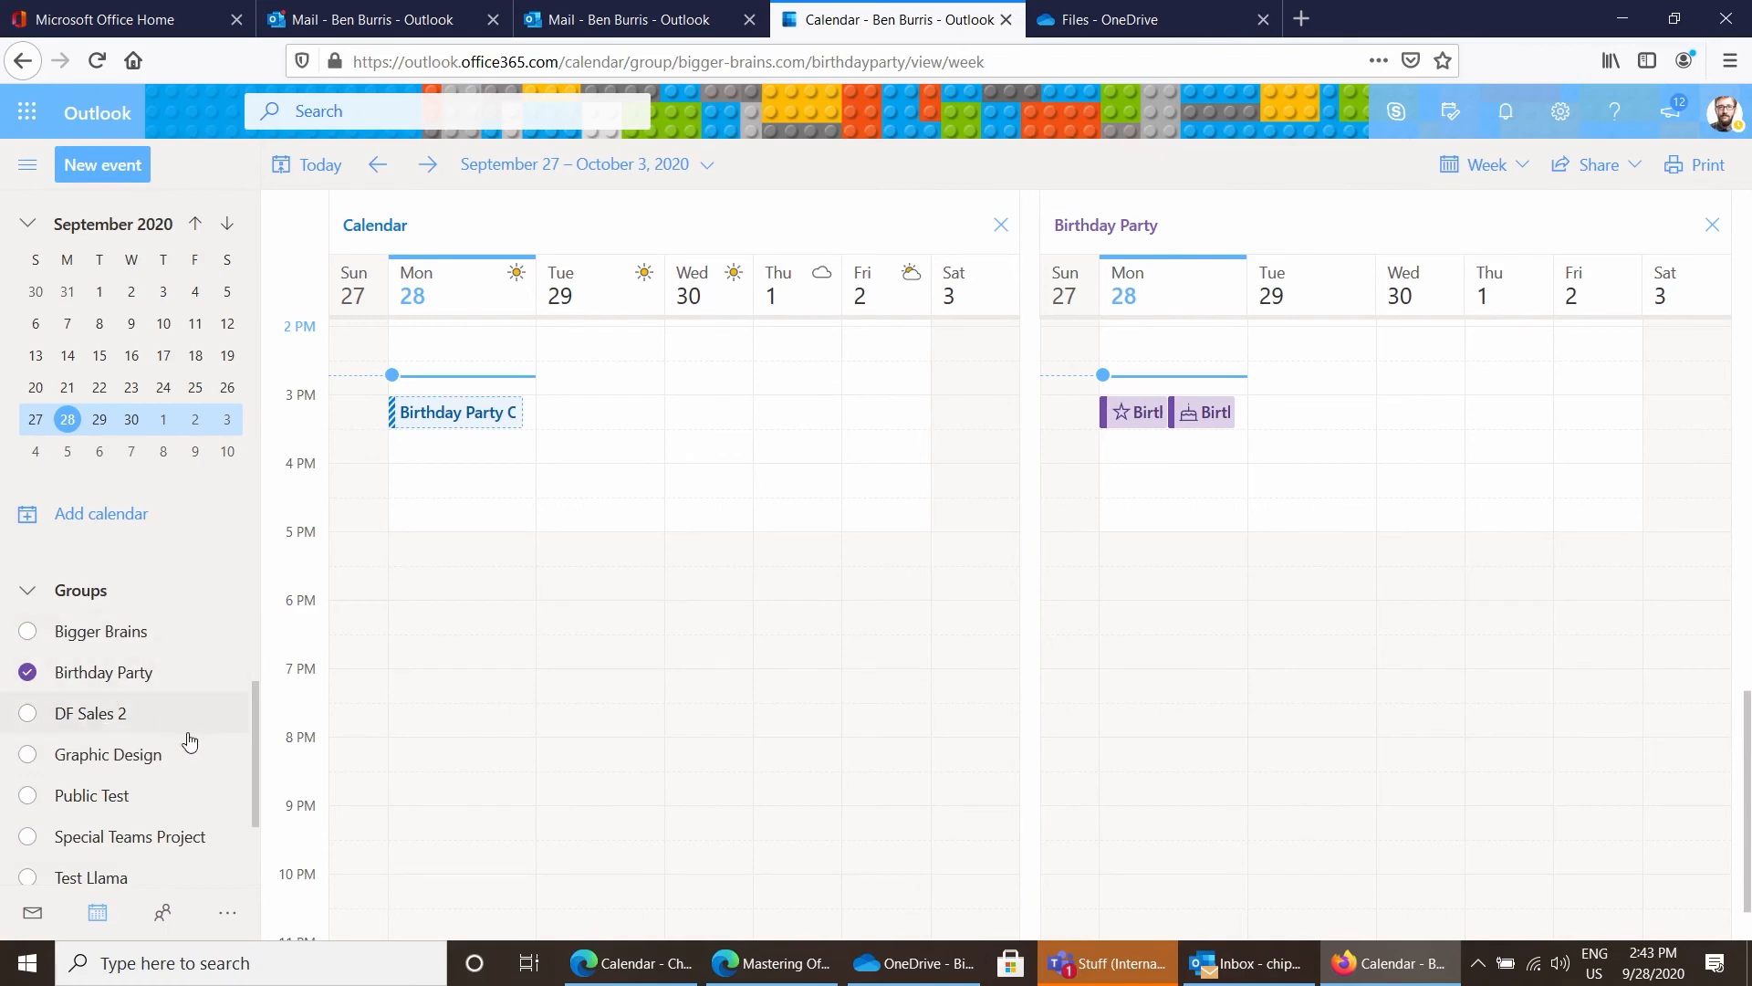
scroll(132, 785, "down", 2)
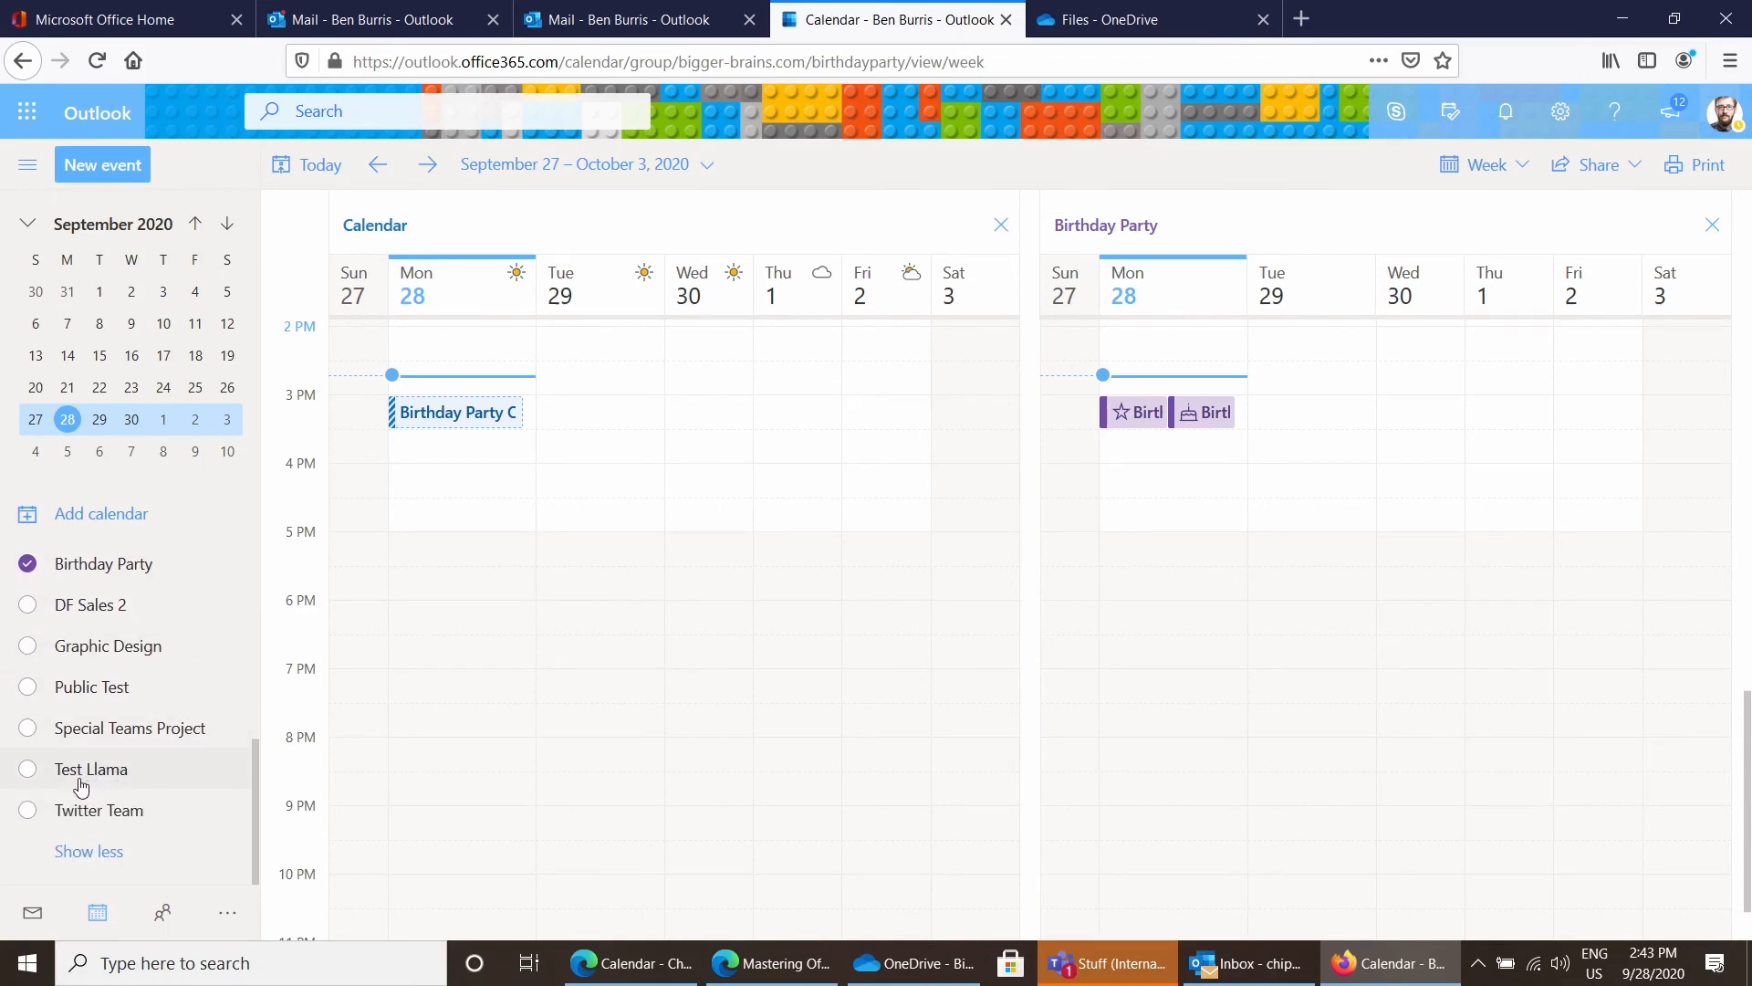
left_click(42, 774)
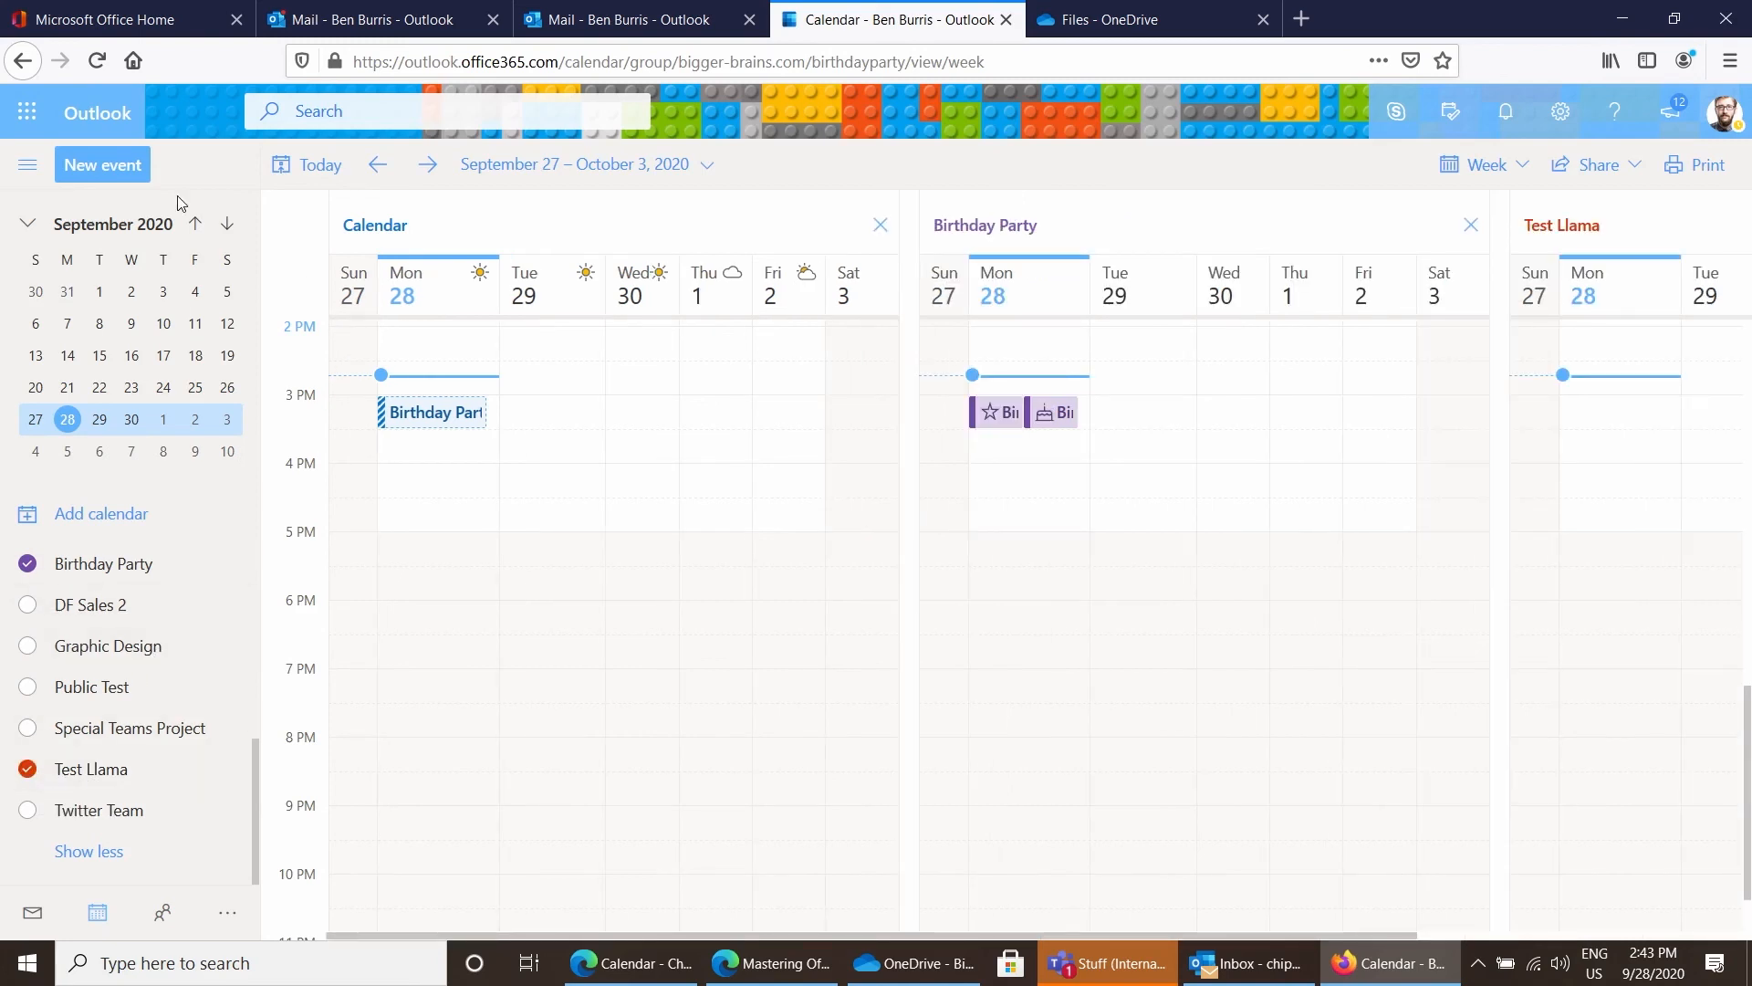
Open a new event form and examine which calendars the event can be saved to.
left_click(128, 167)
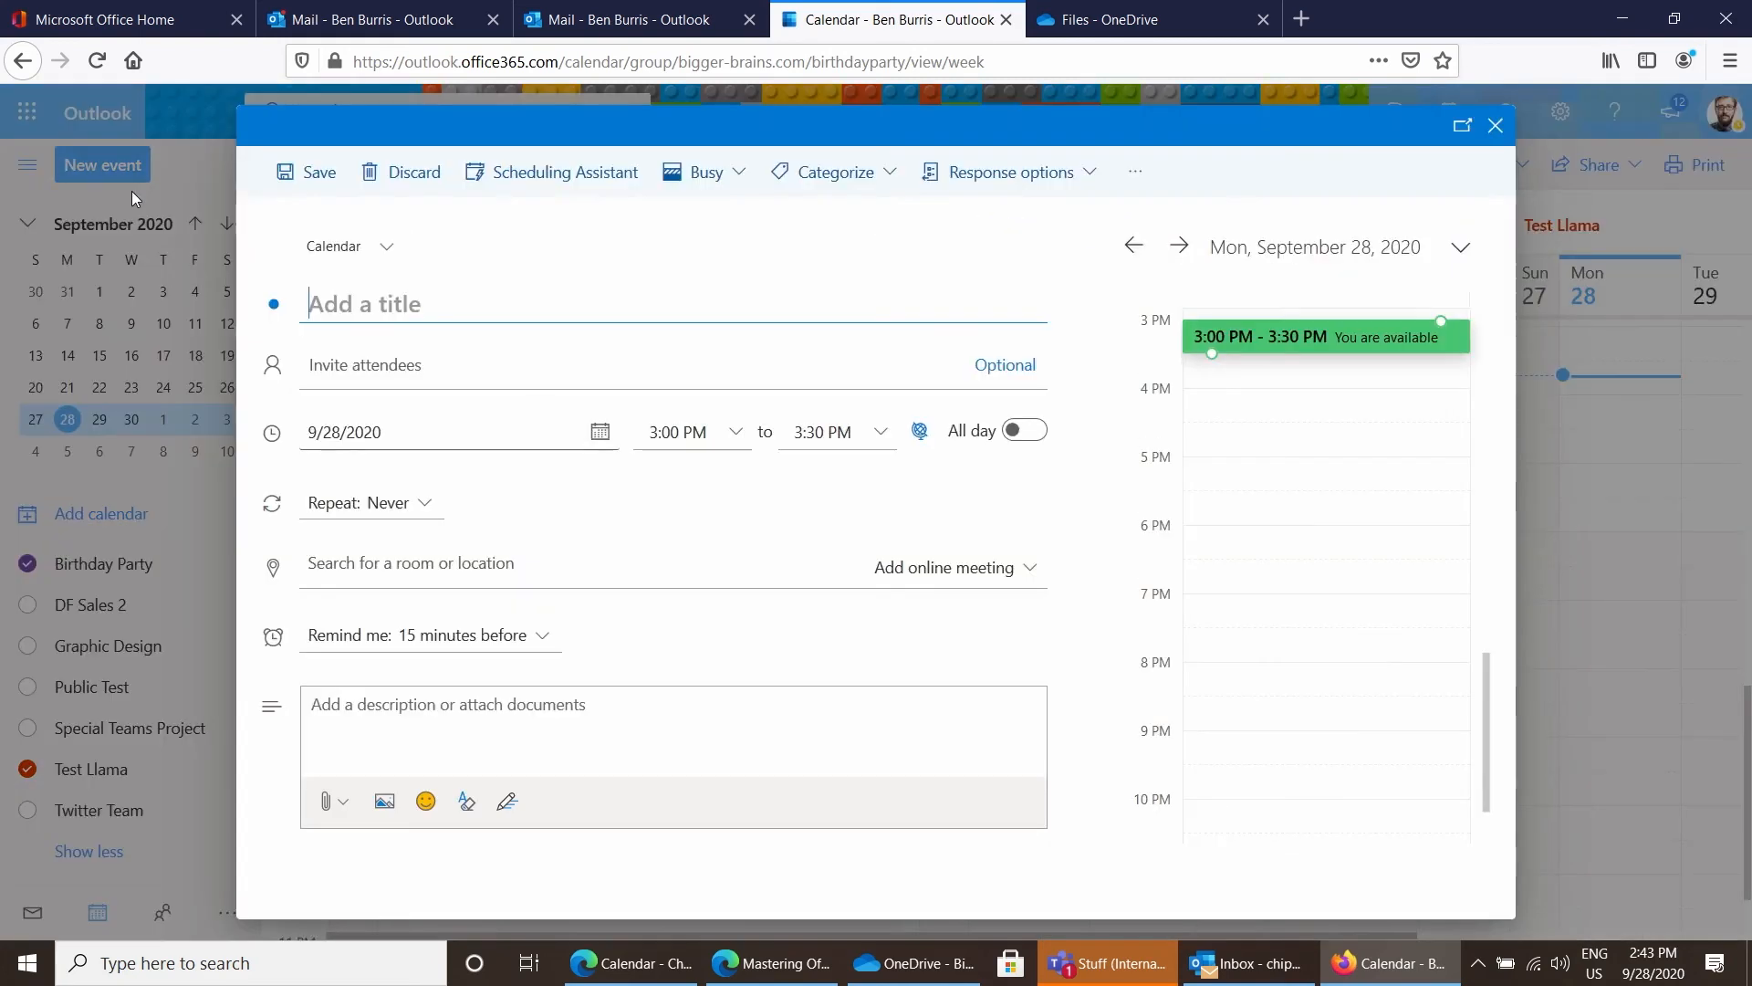
left_click(382, 248)
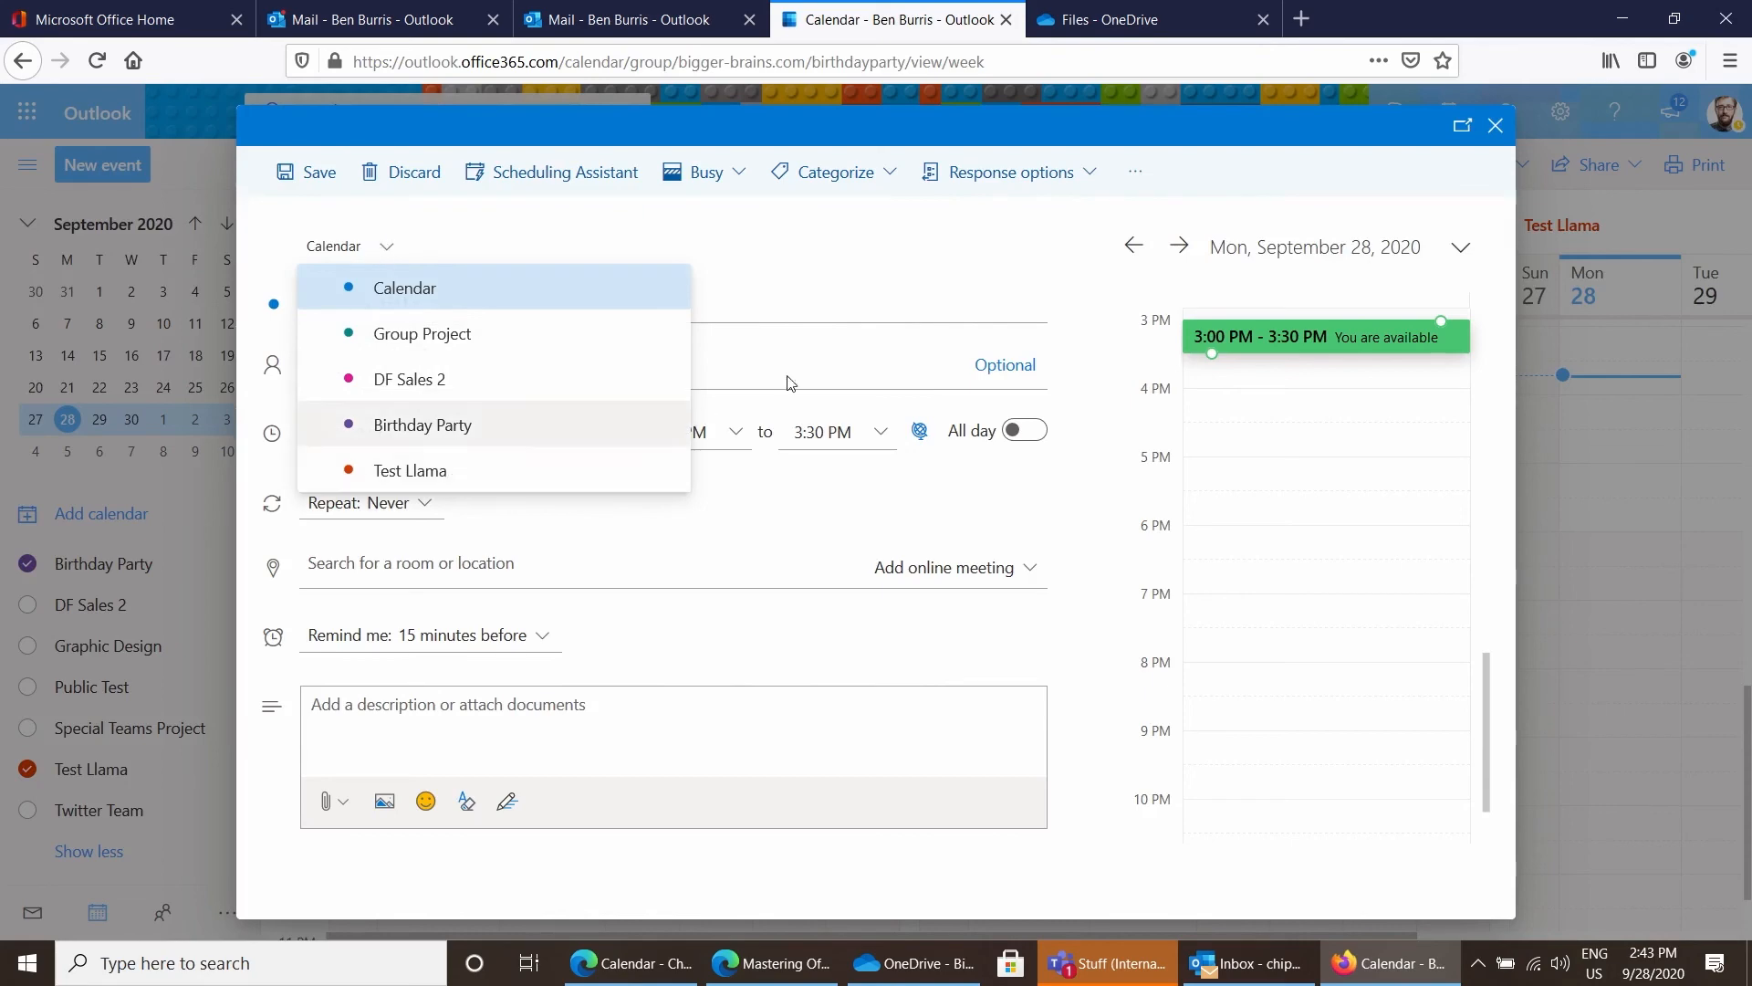
left_click(884, 265)
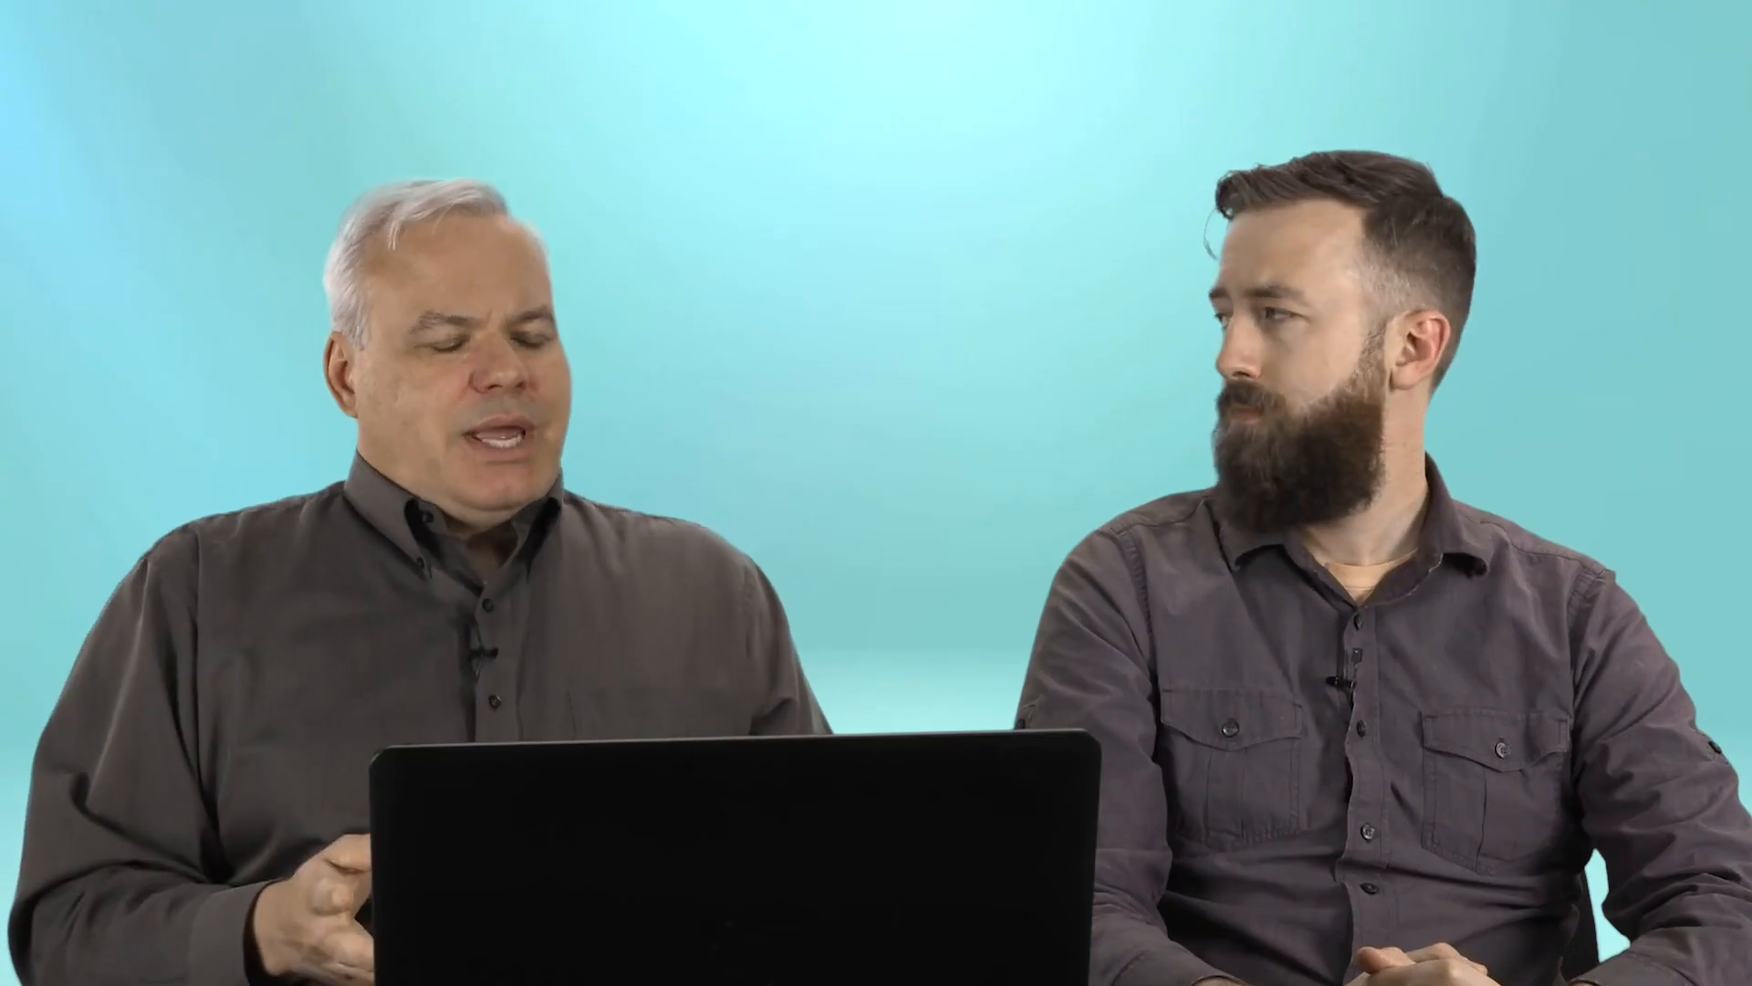